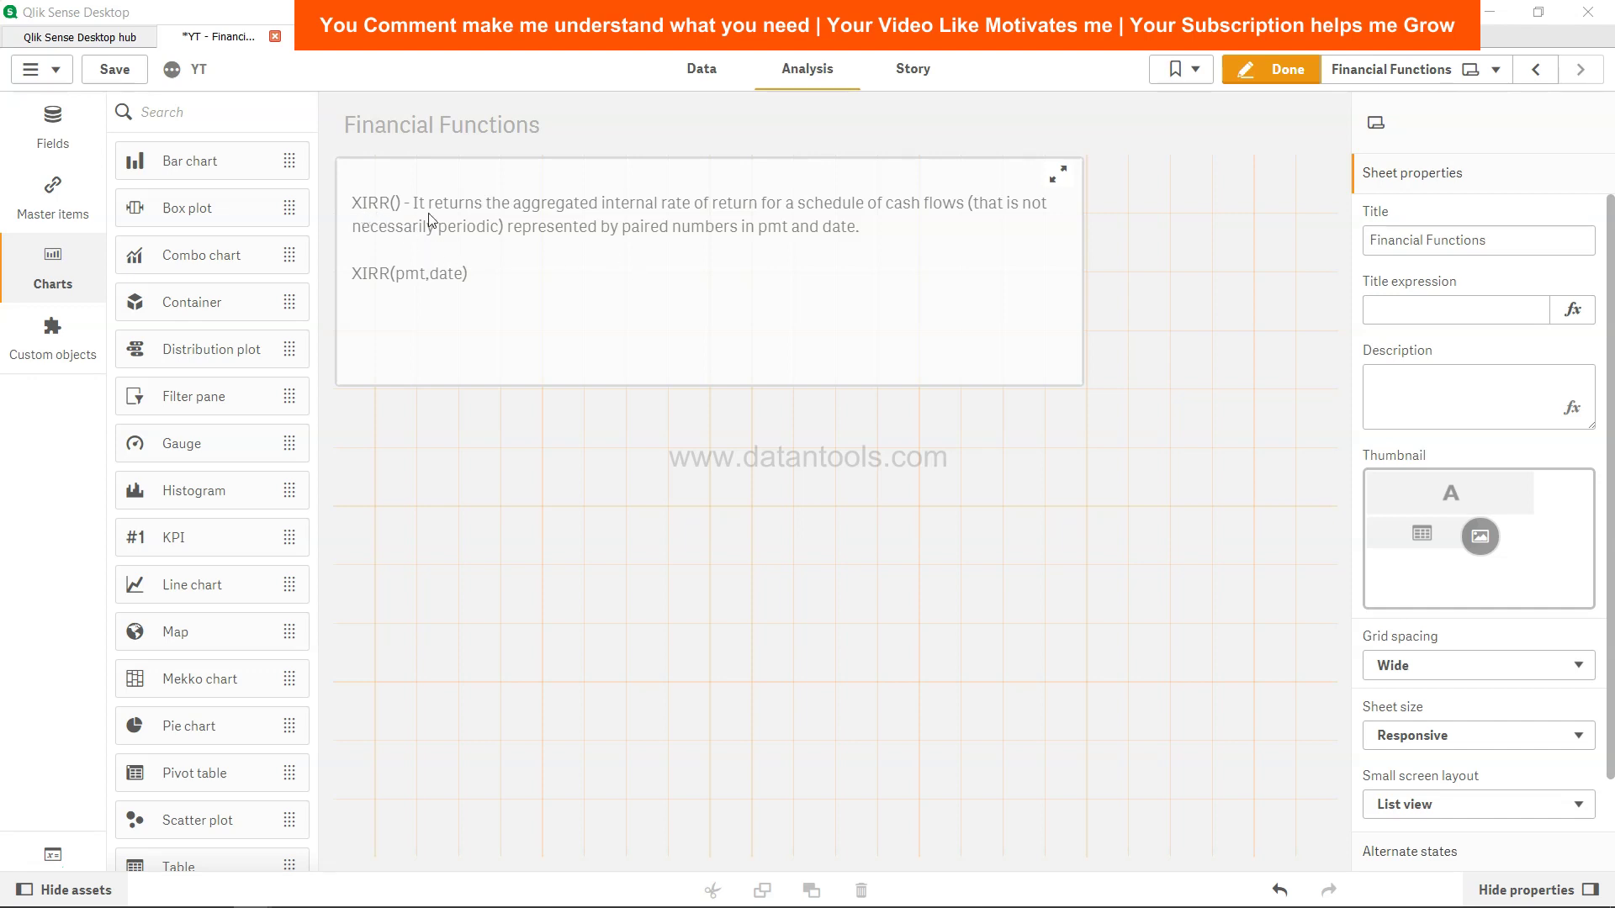
- In the Data load editor, put the cursor at the end of line 8 of the Financial Function script
click(710, 75)
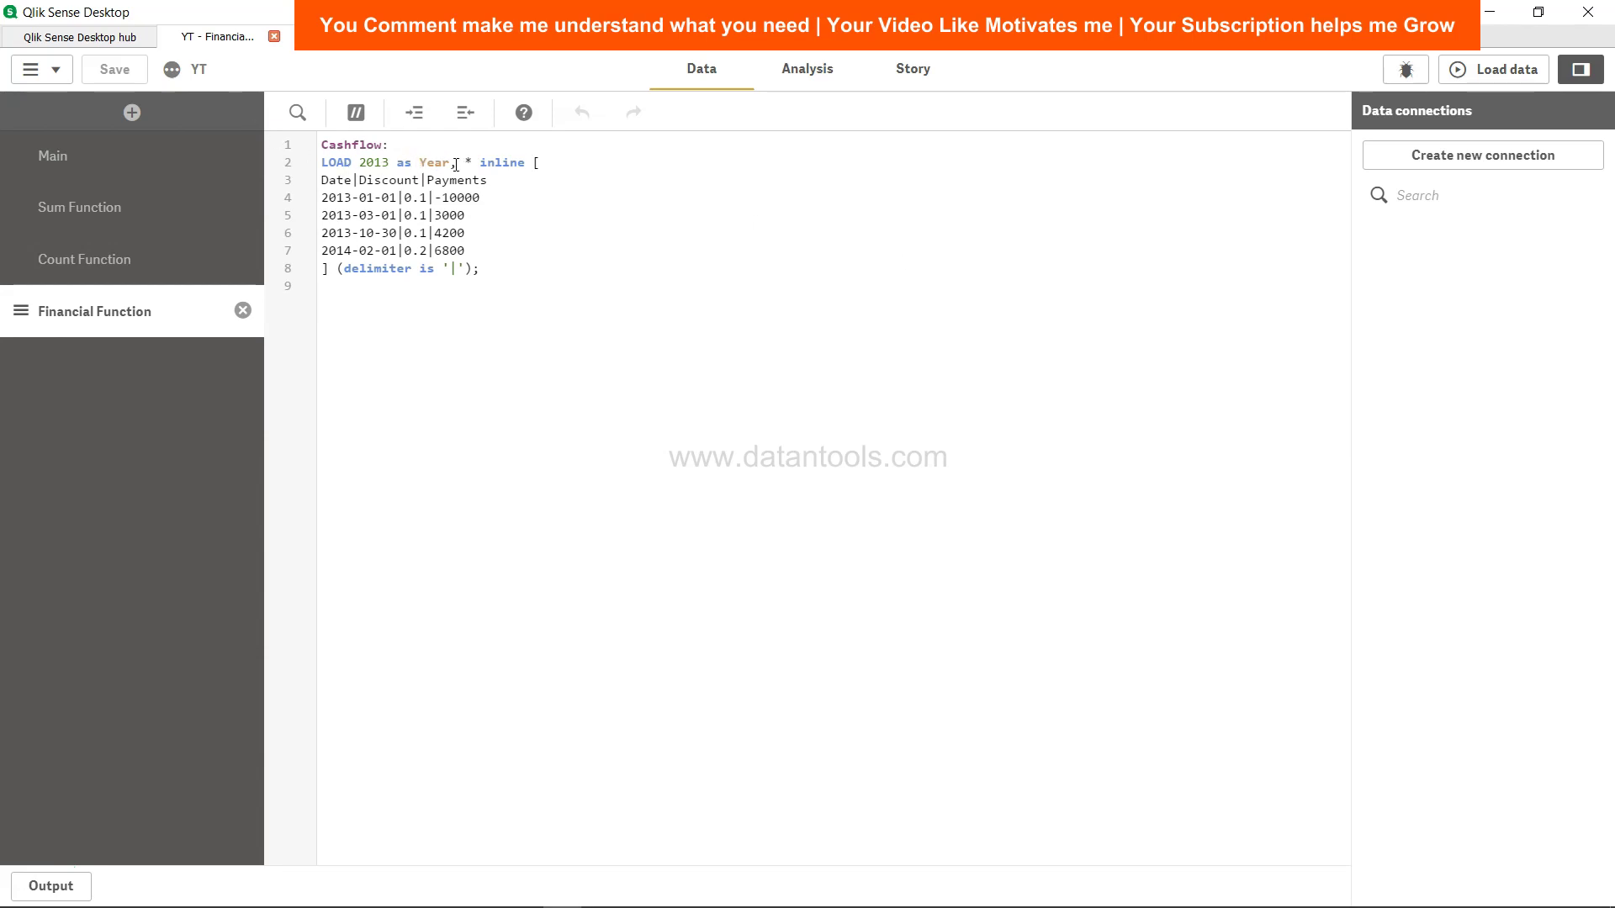
click(454, 164)
drag(453, 165, 420, 164)
click(511, 264)
- Add 'XIRR: Load Year, Xirr(Payments,Date) as XIRR2013 Resident Cashflow Group By Year;' and save the app
key(Return)
key(Return)
text(XIRR)
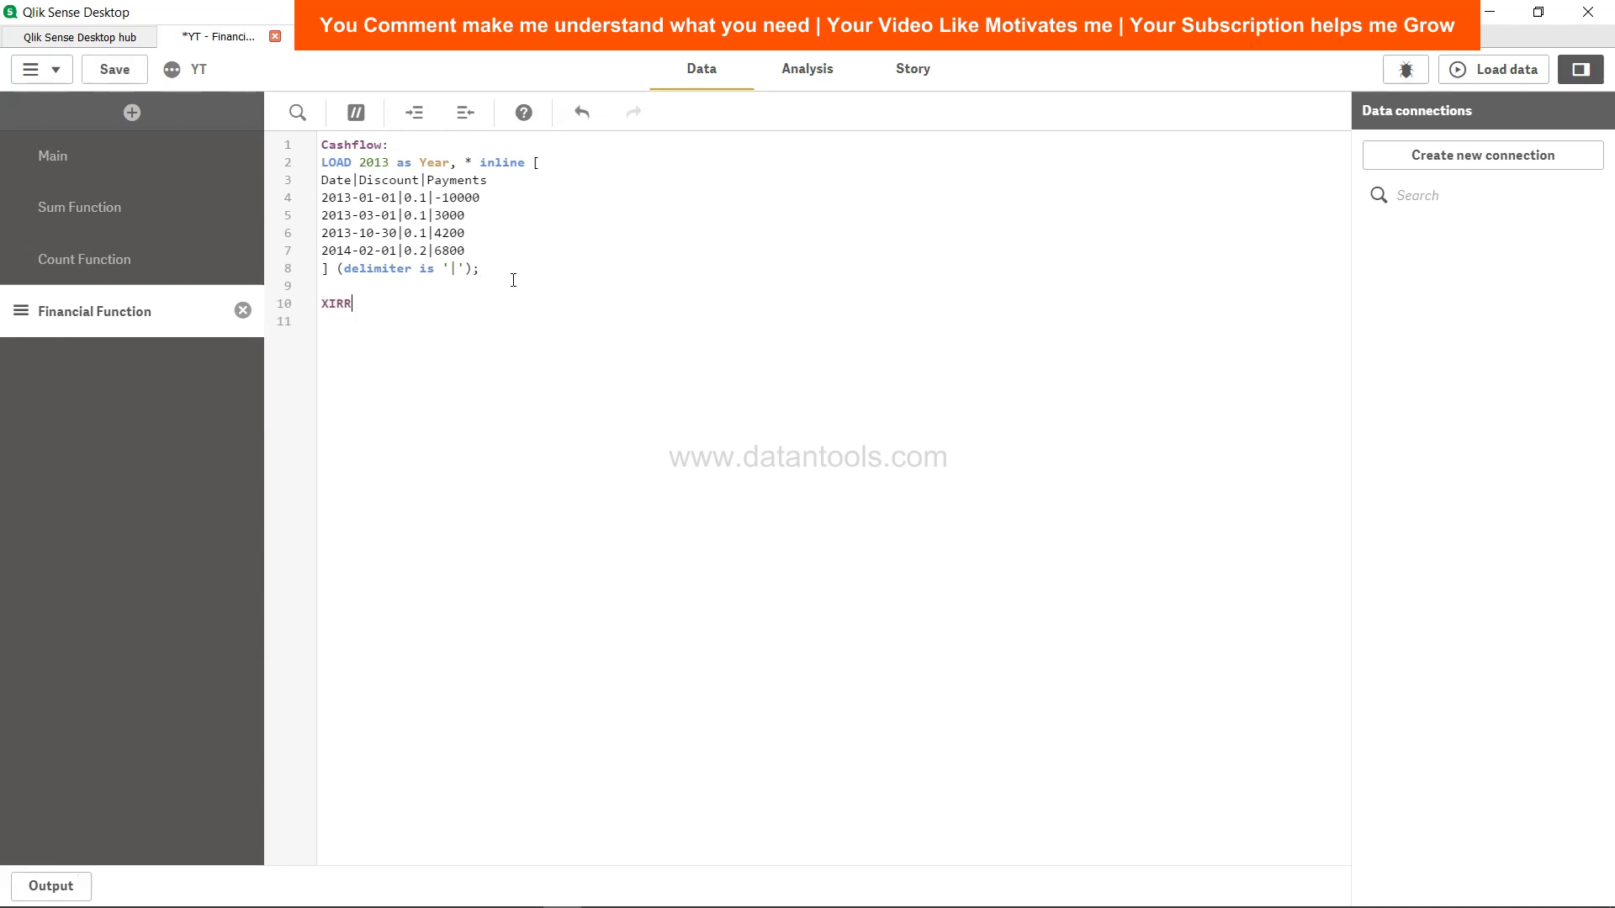
text(:)
key(Return)
text(Load )
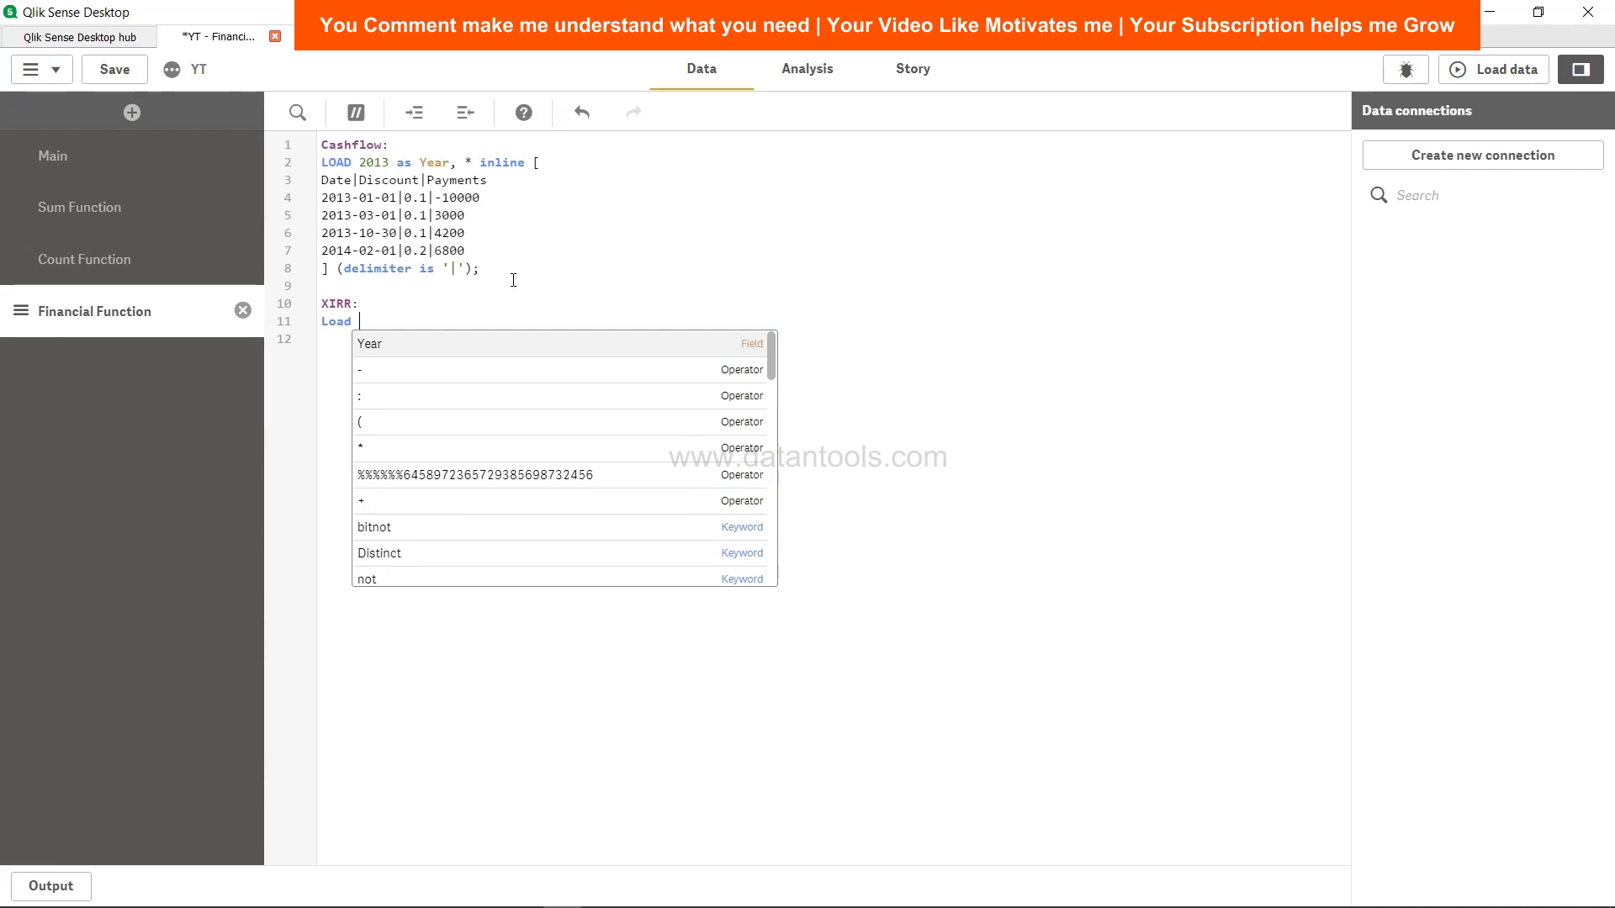
text(Year, )
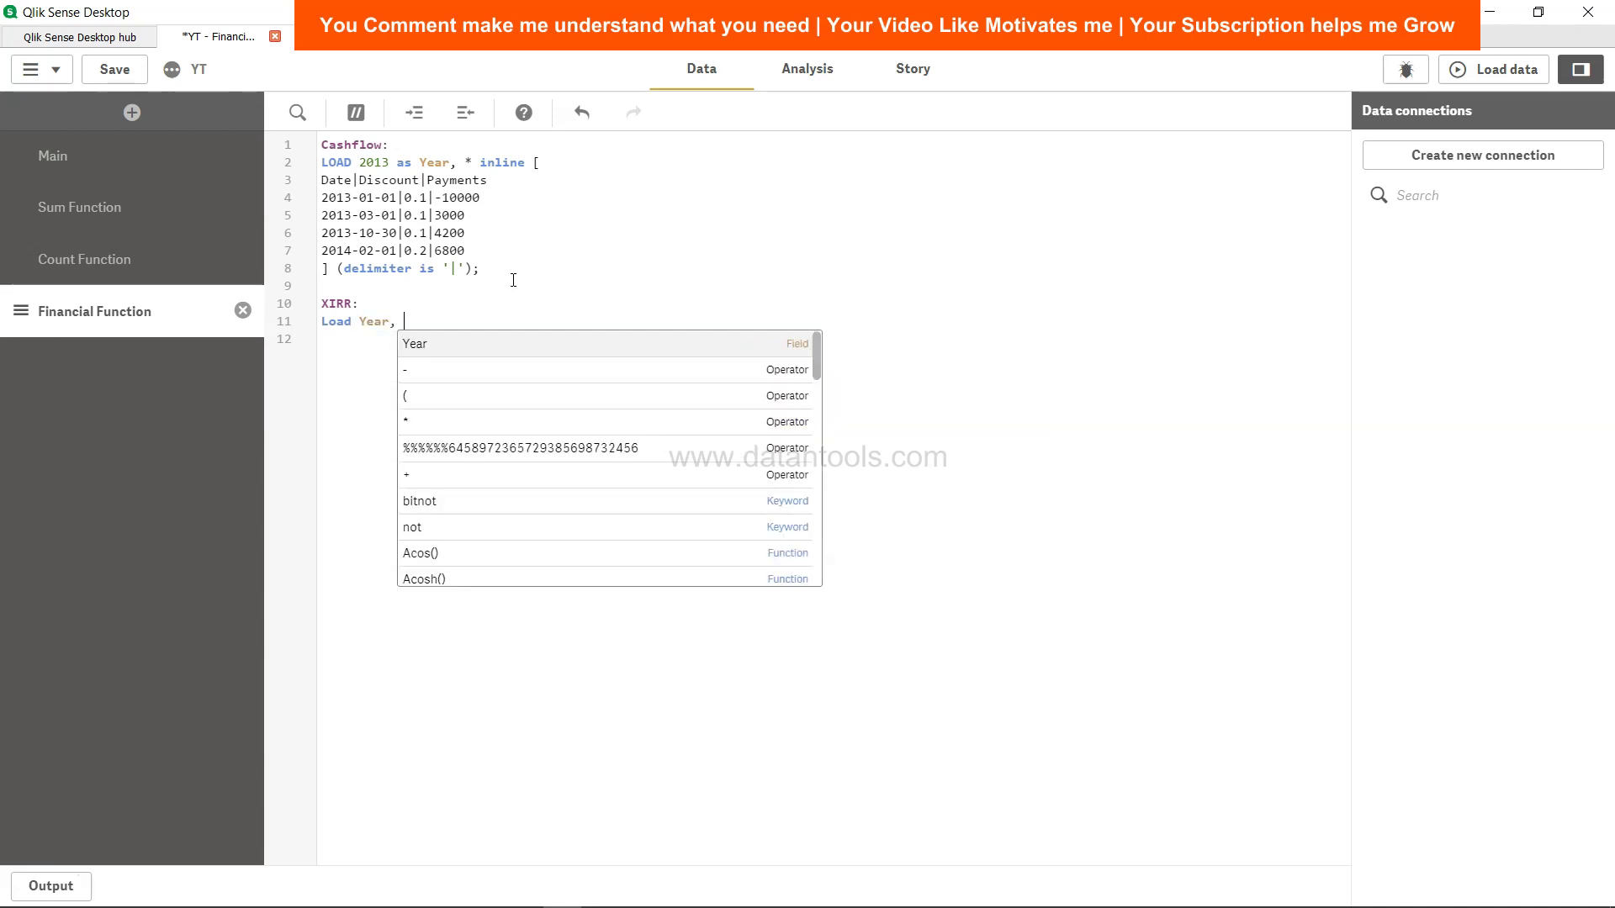
text(XI)
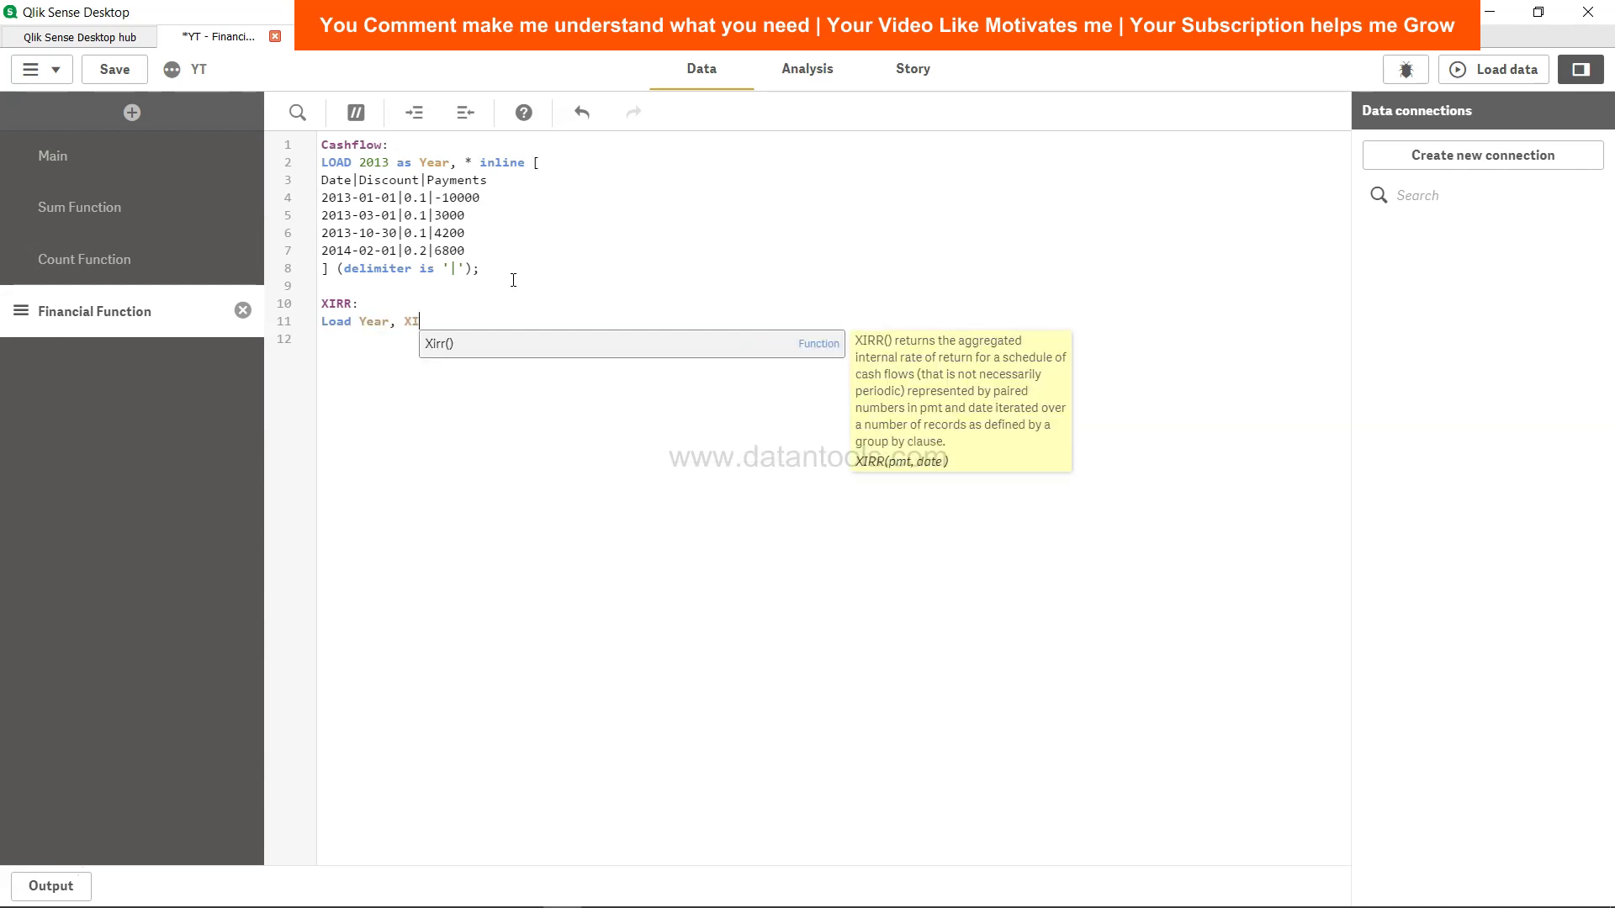
key(Return)
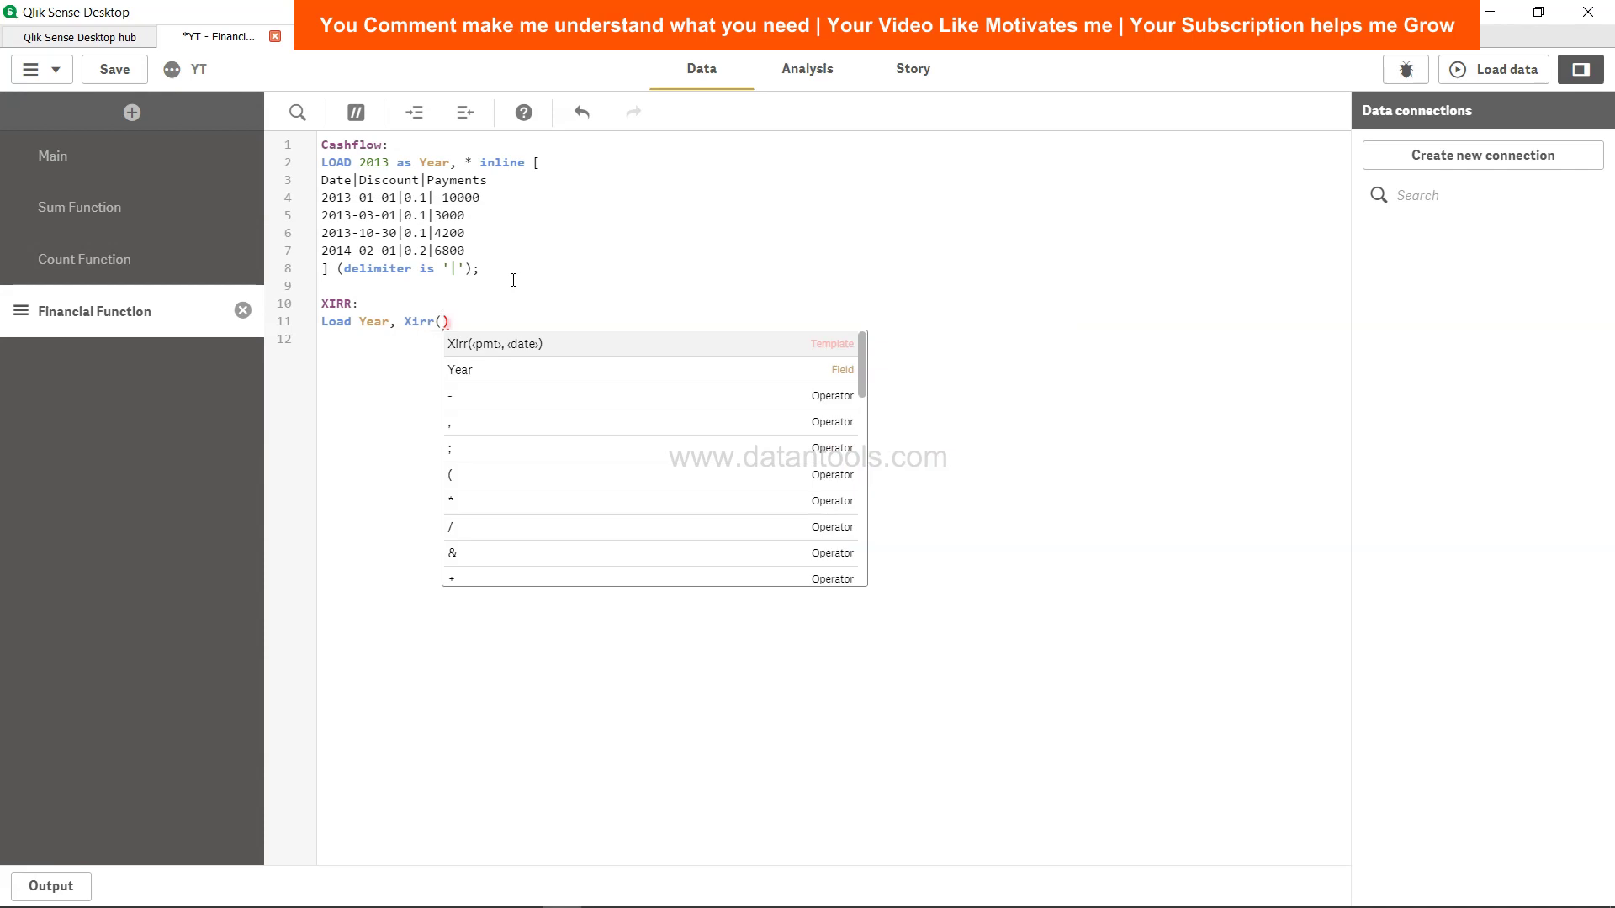
text(Paymen)
text(ts,)
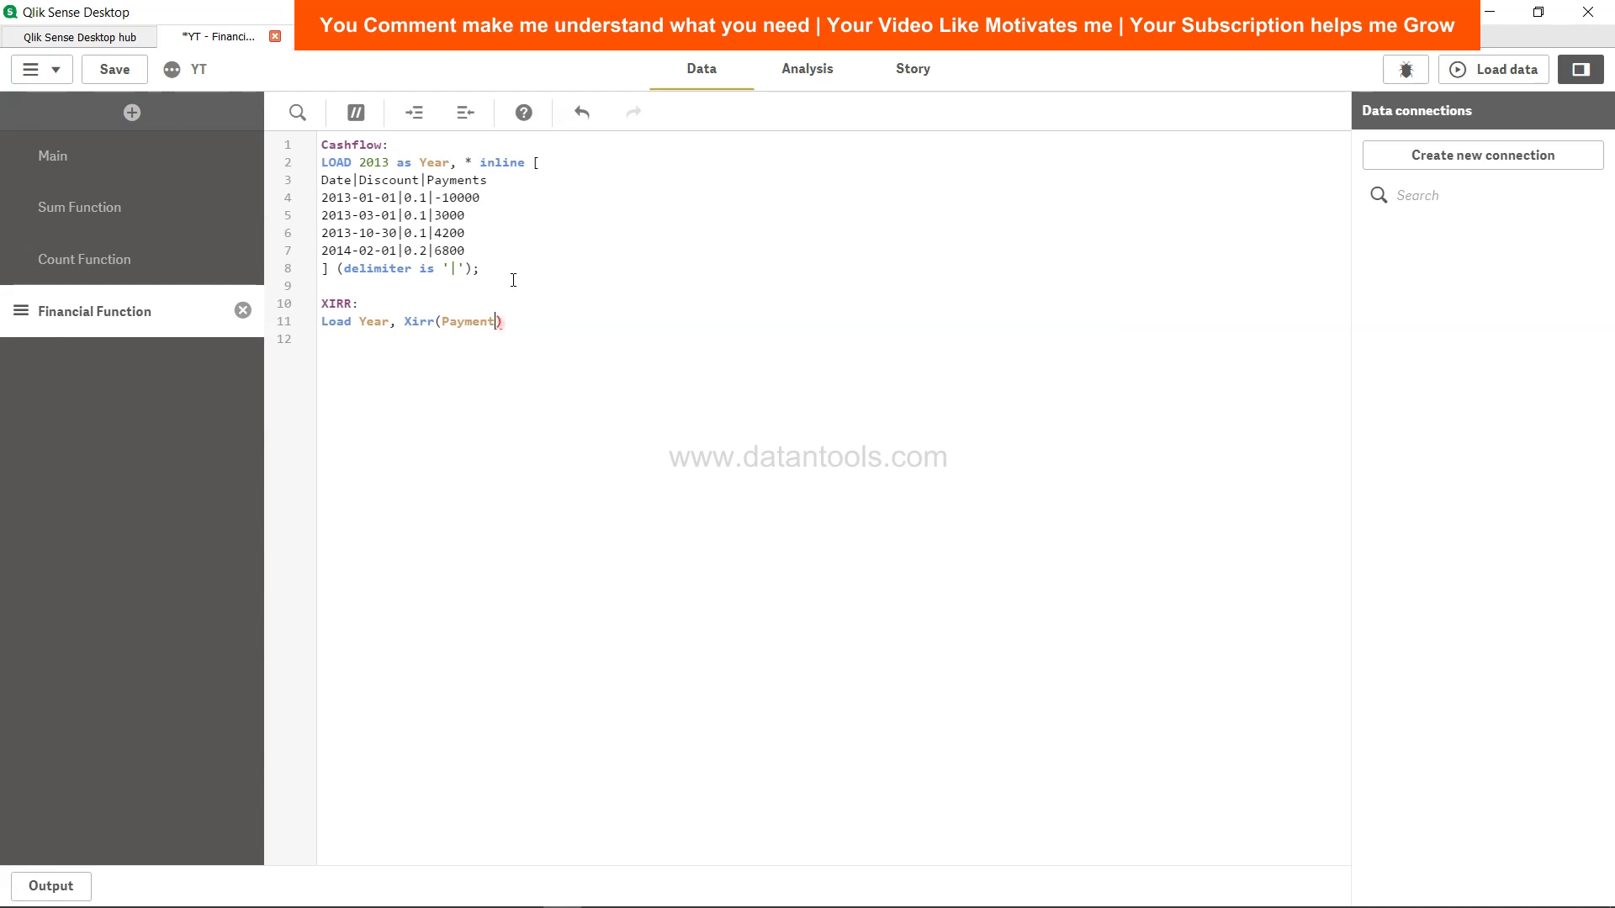
text(Date)
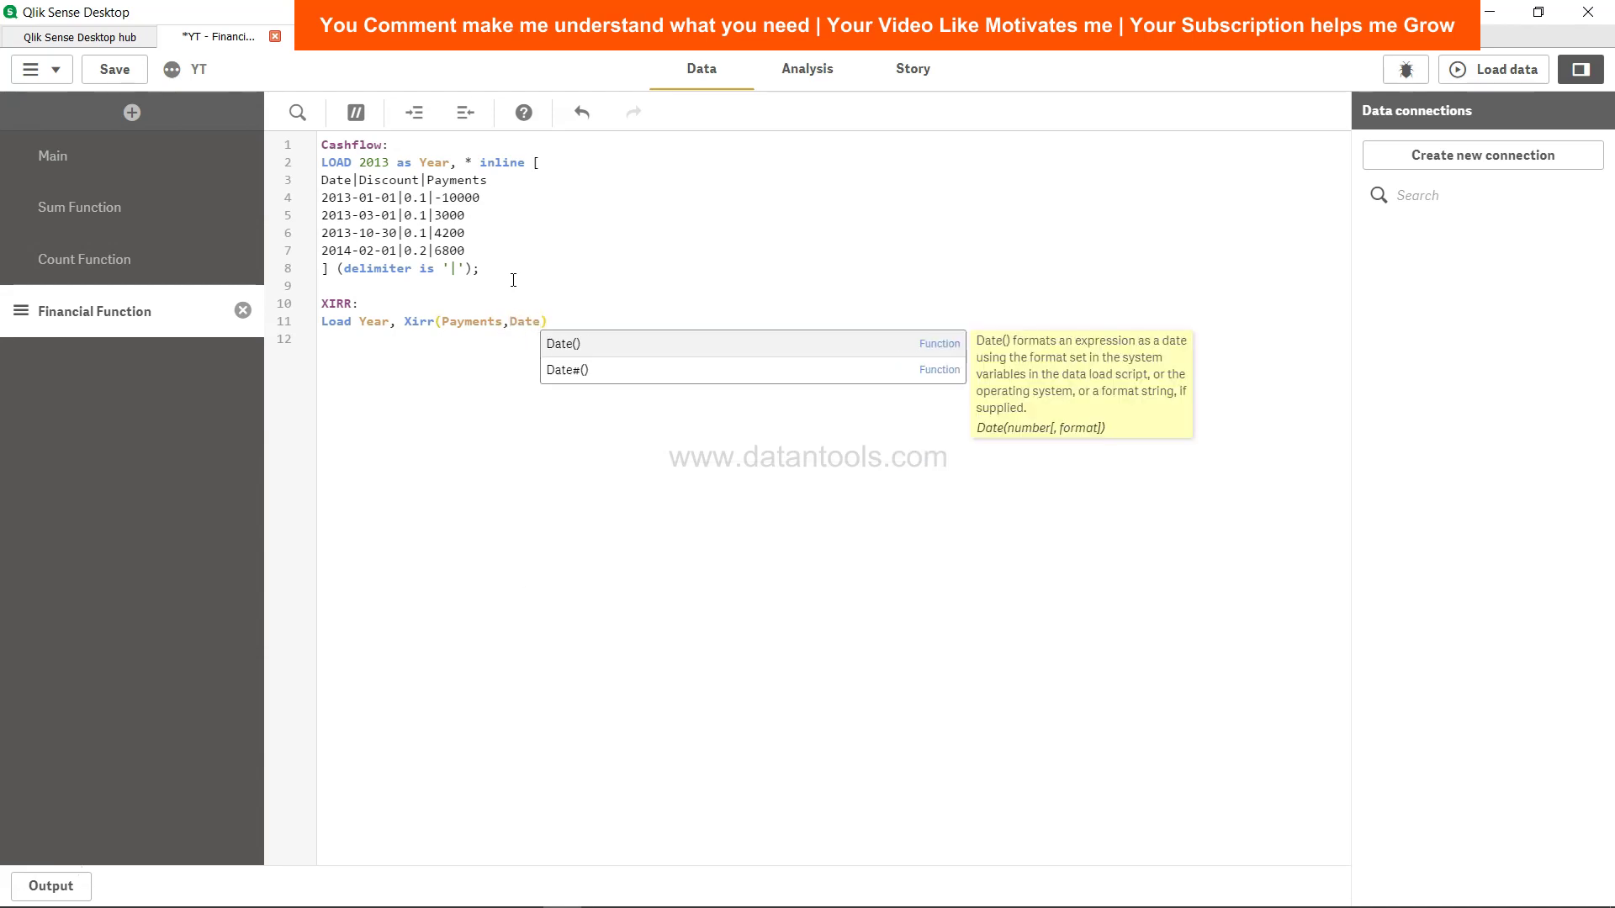
key(End)
text(as )
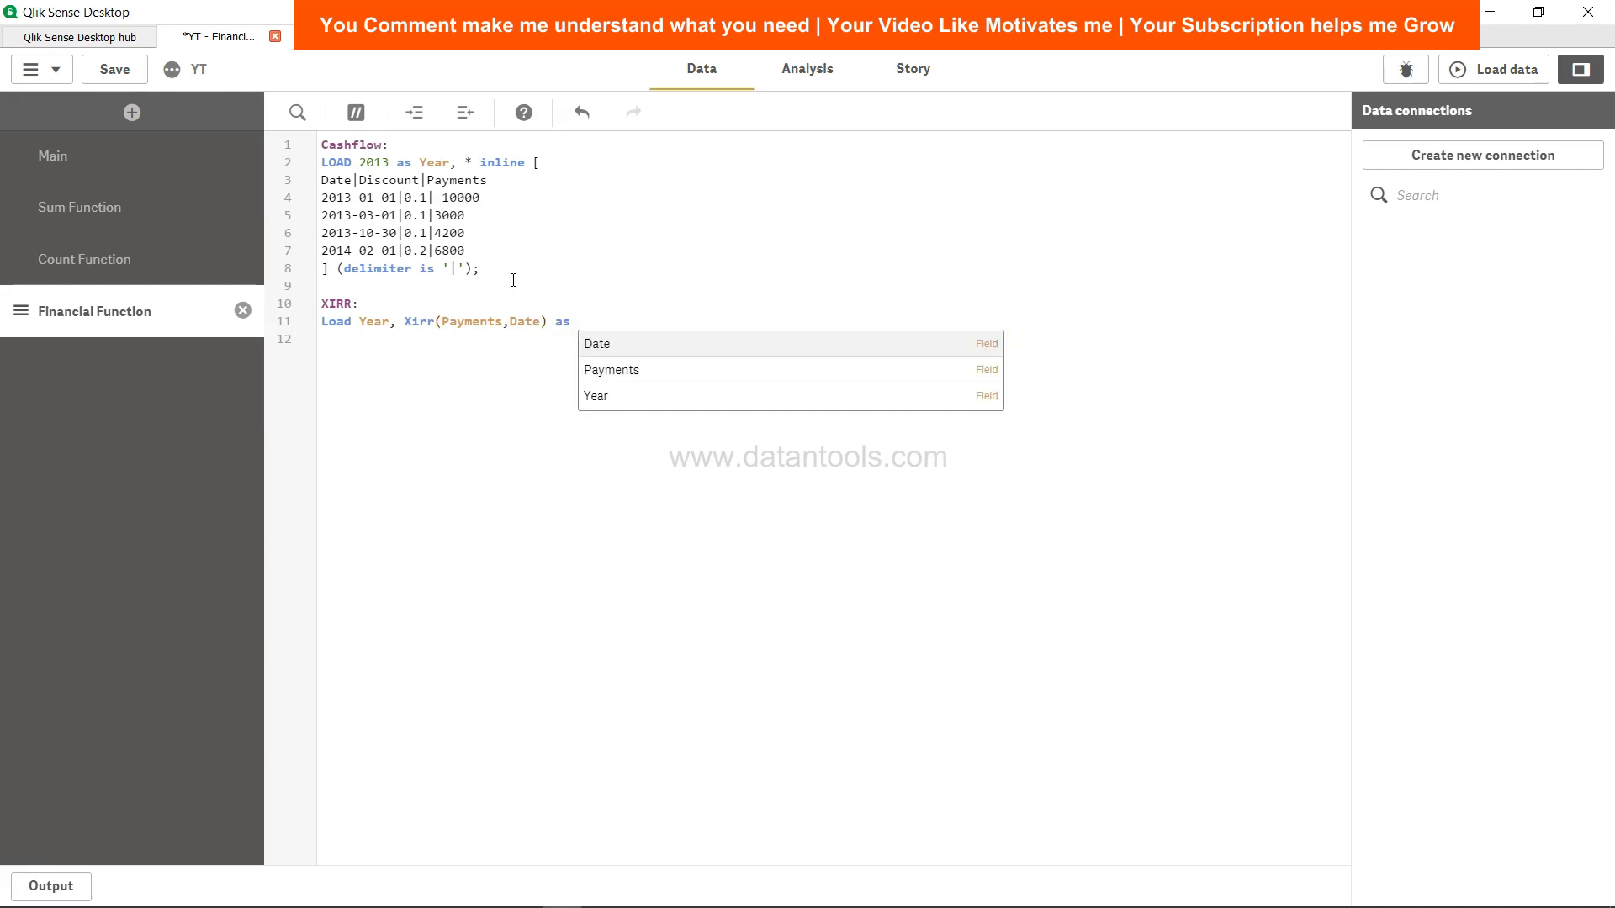
text(XIRR)
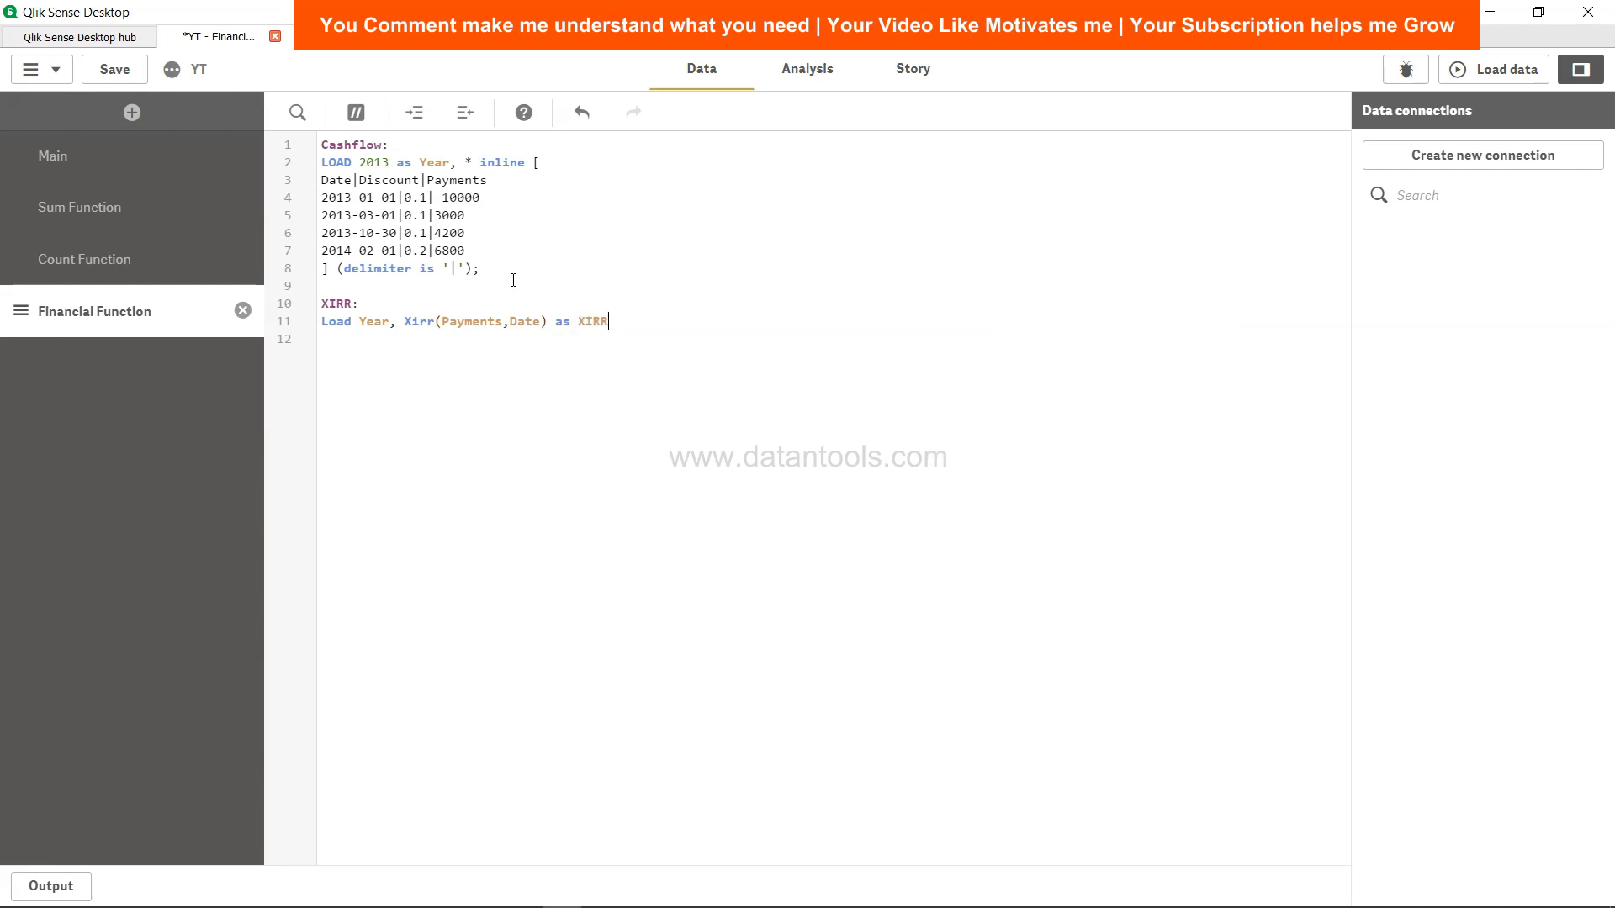
text(2013 Resident)
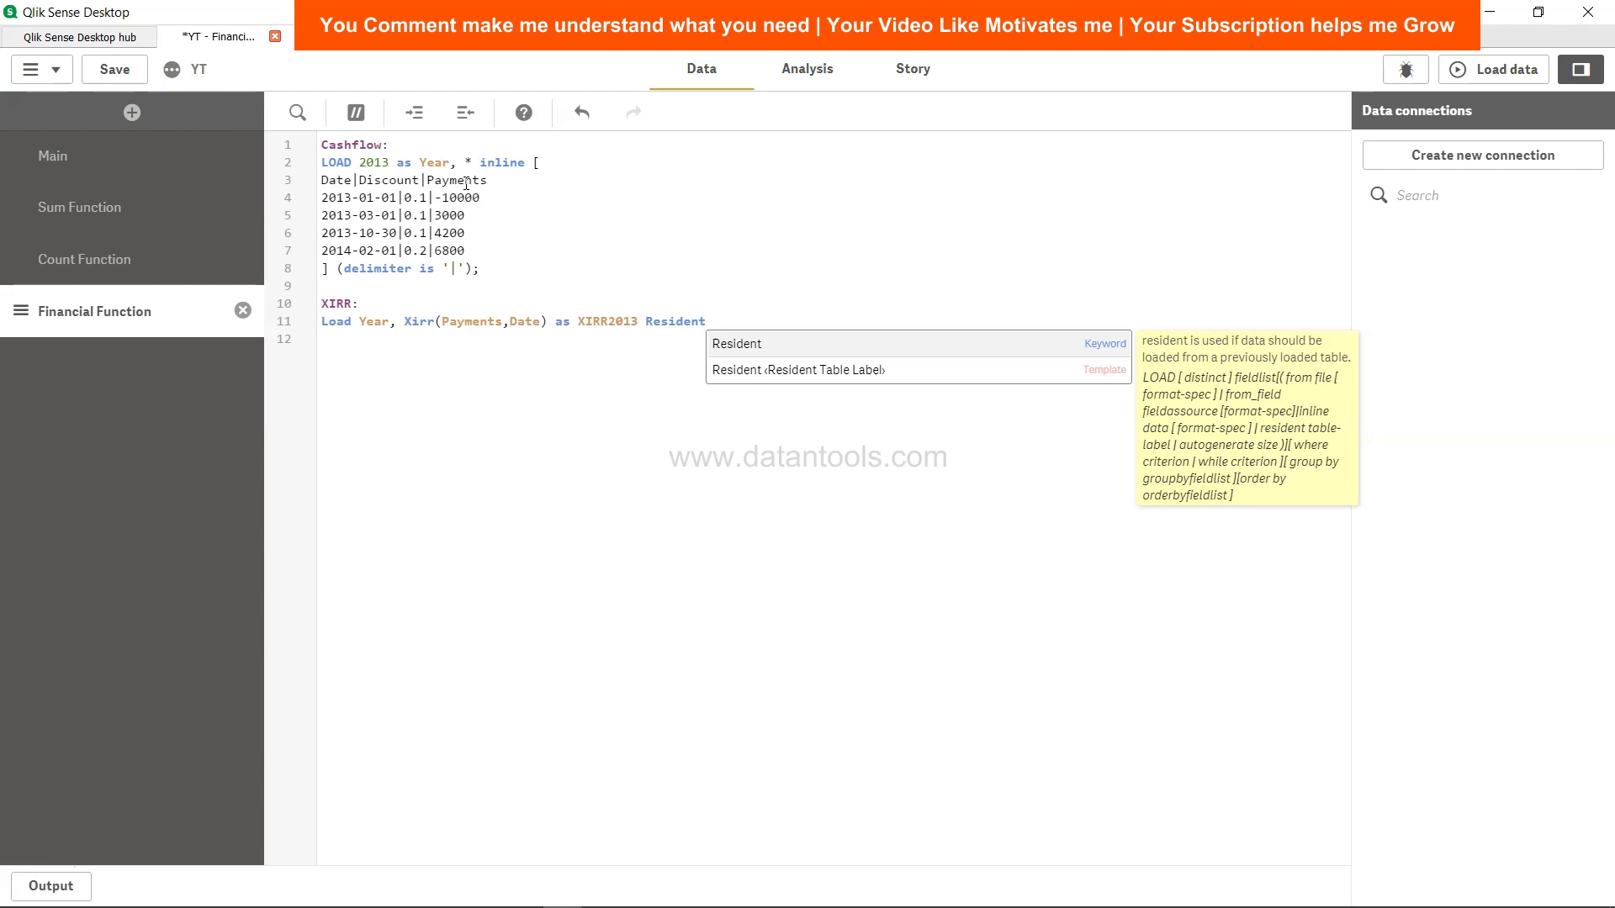
text(Cashflow)
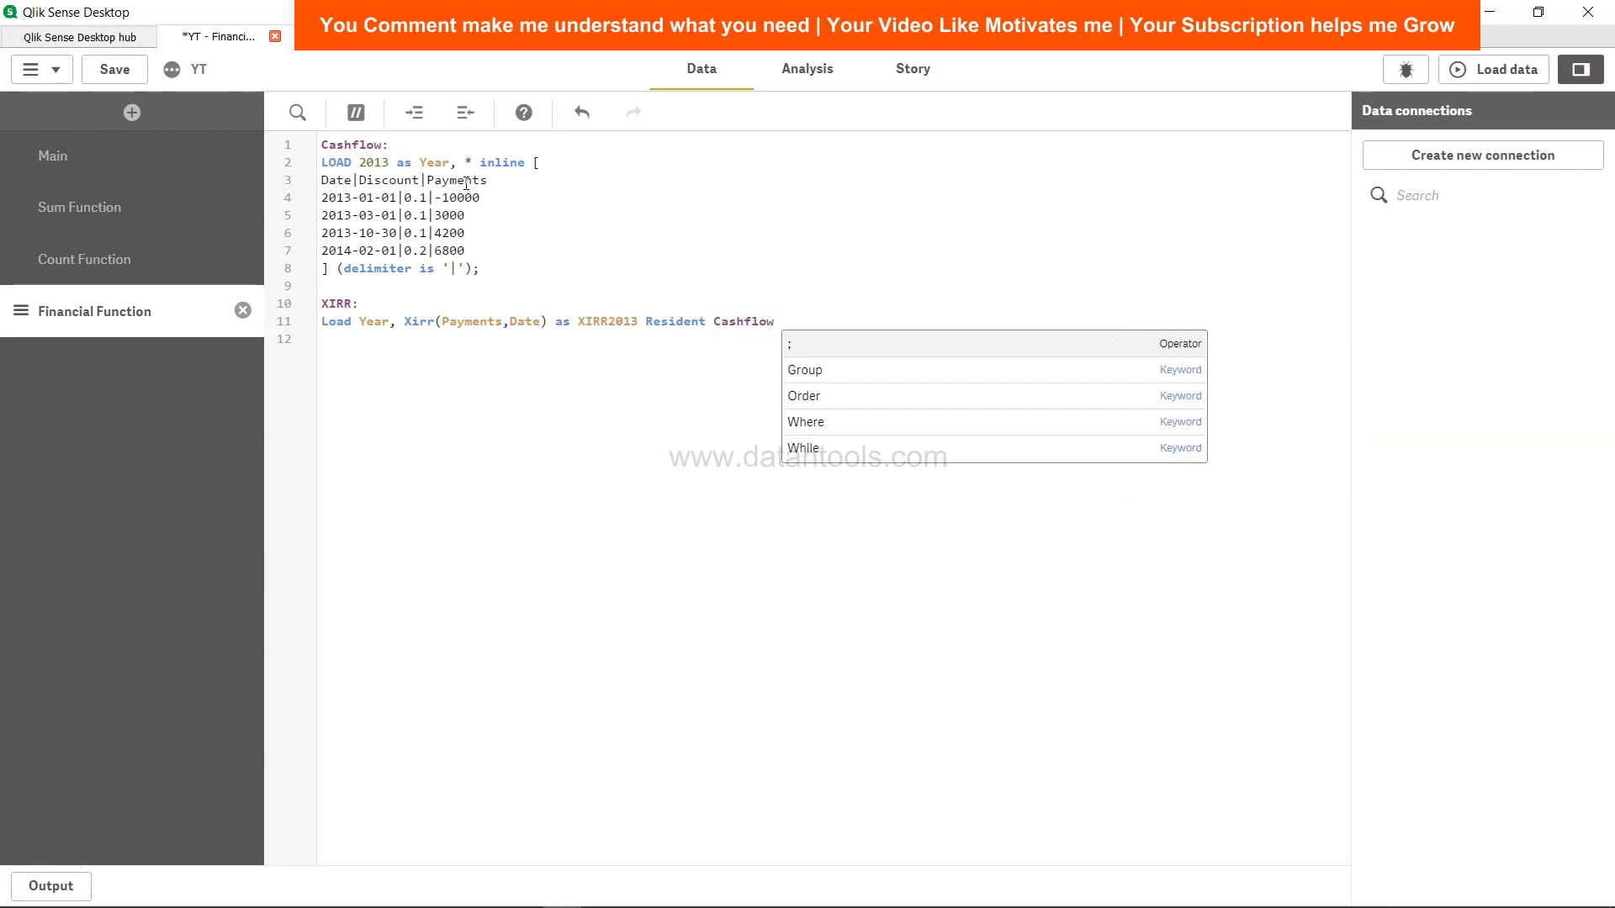
text( Group B)
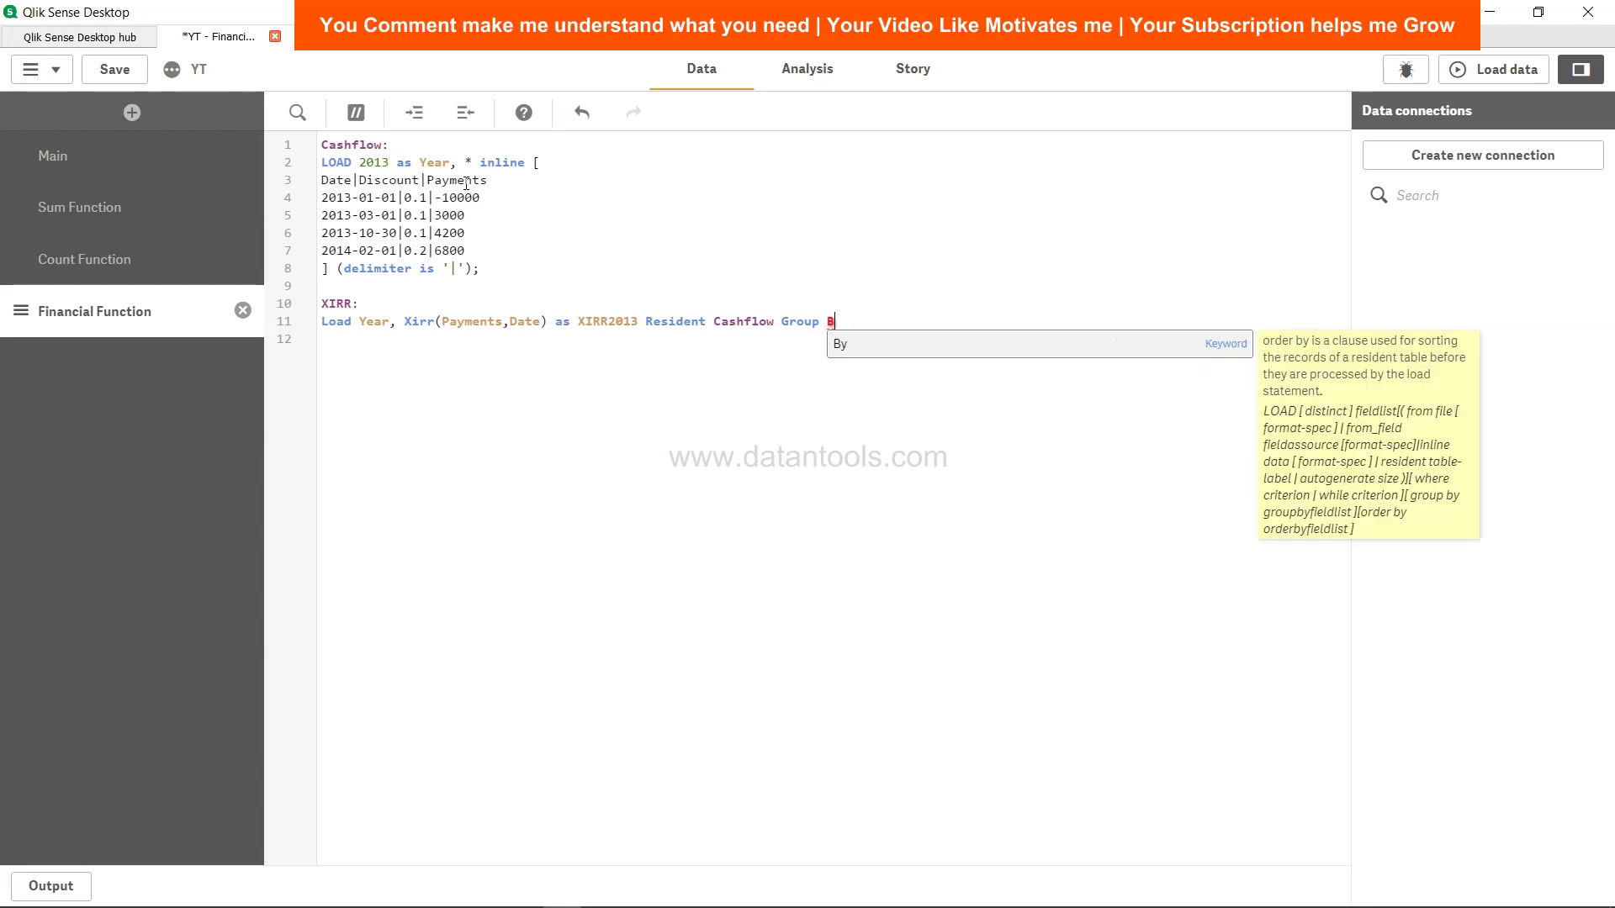
text(y Year)
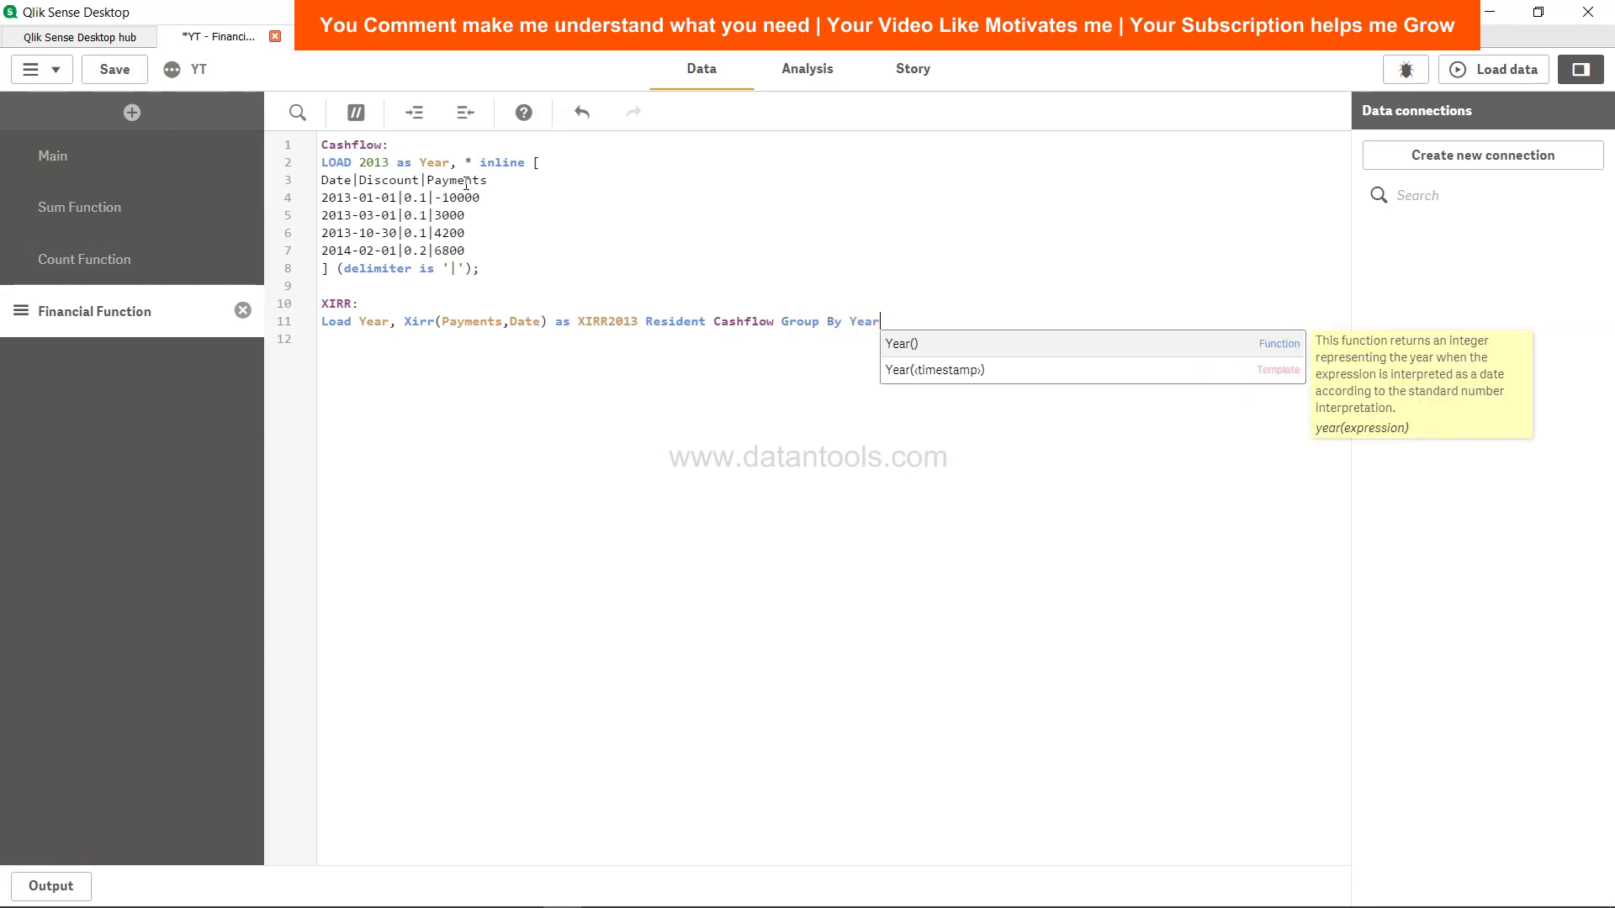
text(;)
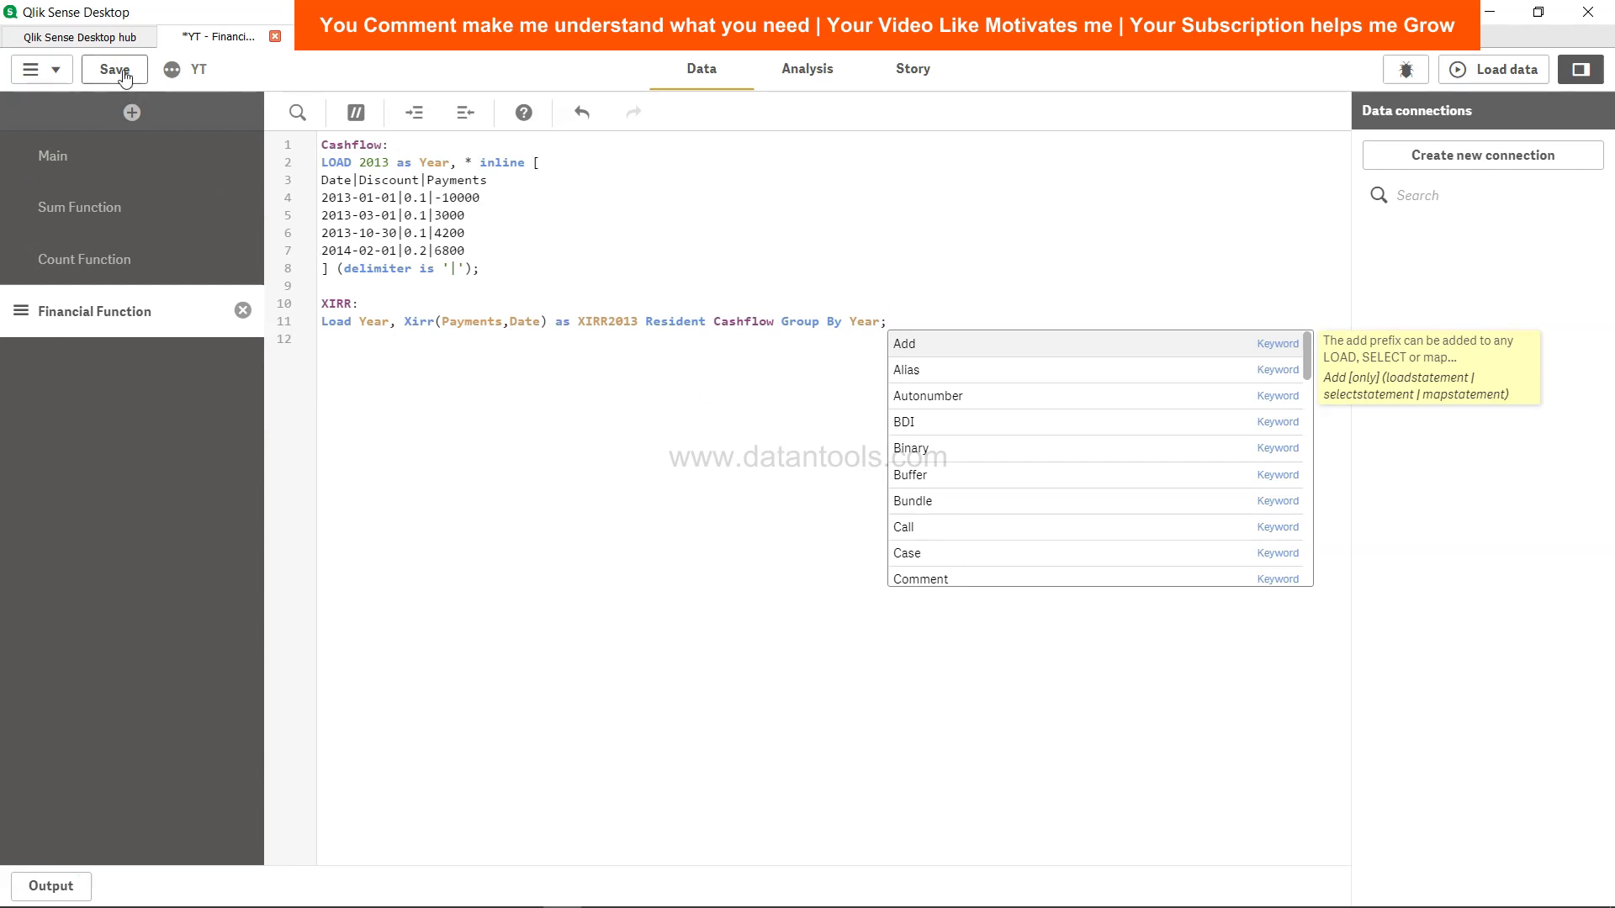
click(122, 72)
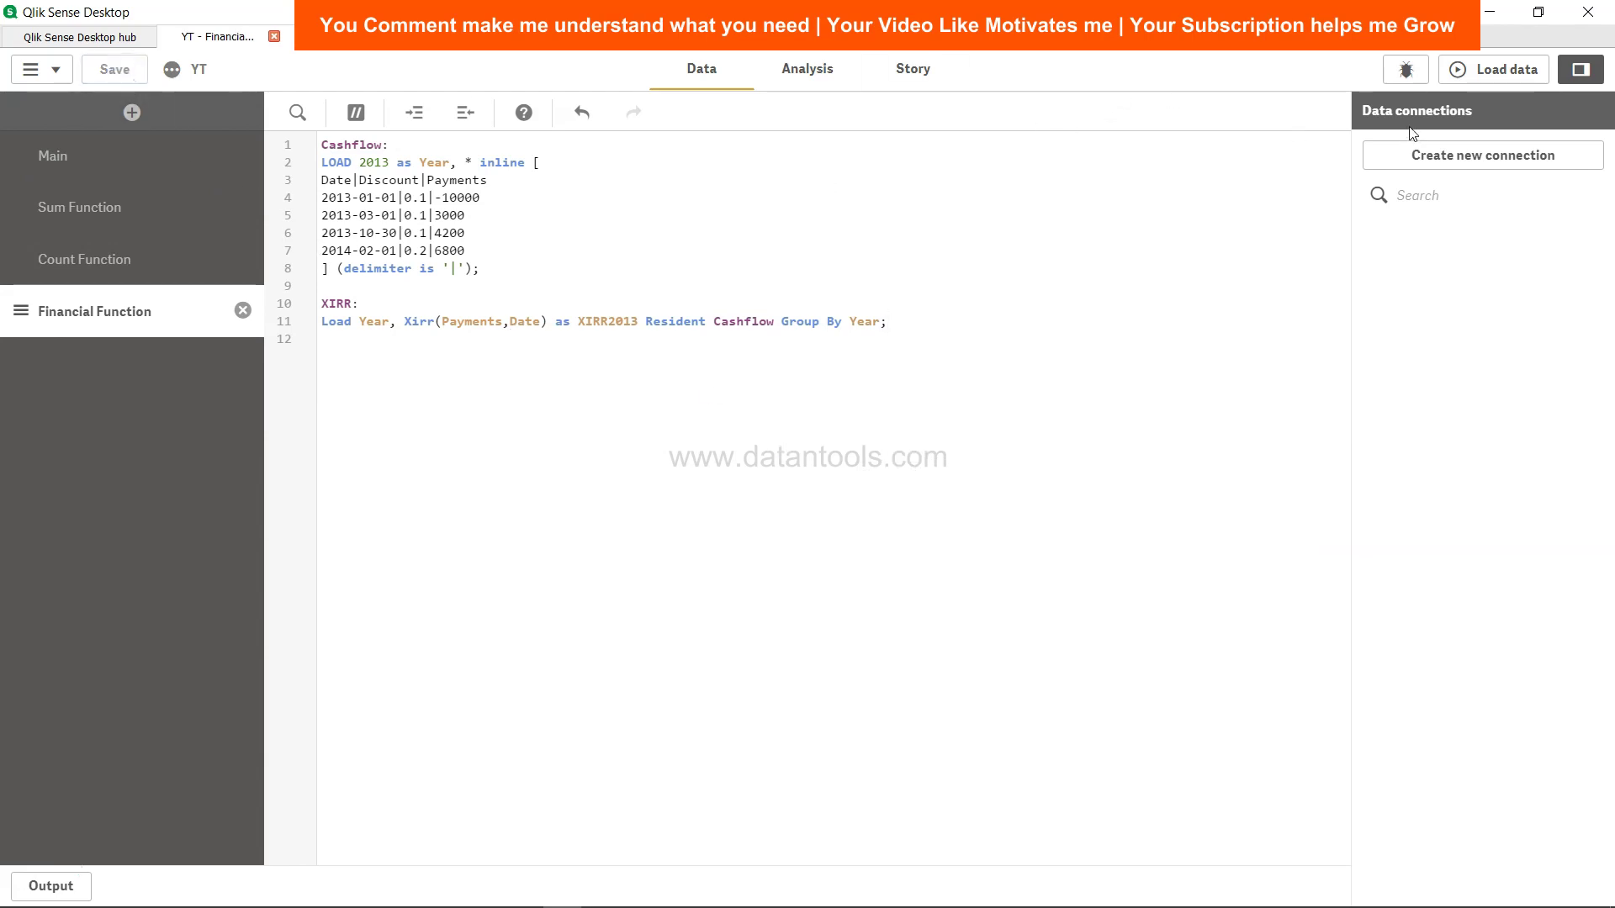
- Reload the data and place a new table on the Financial Functions sheet
click(1487, 79)
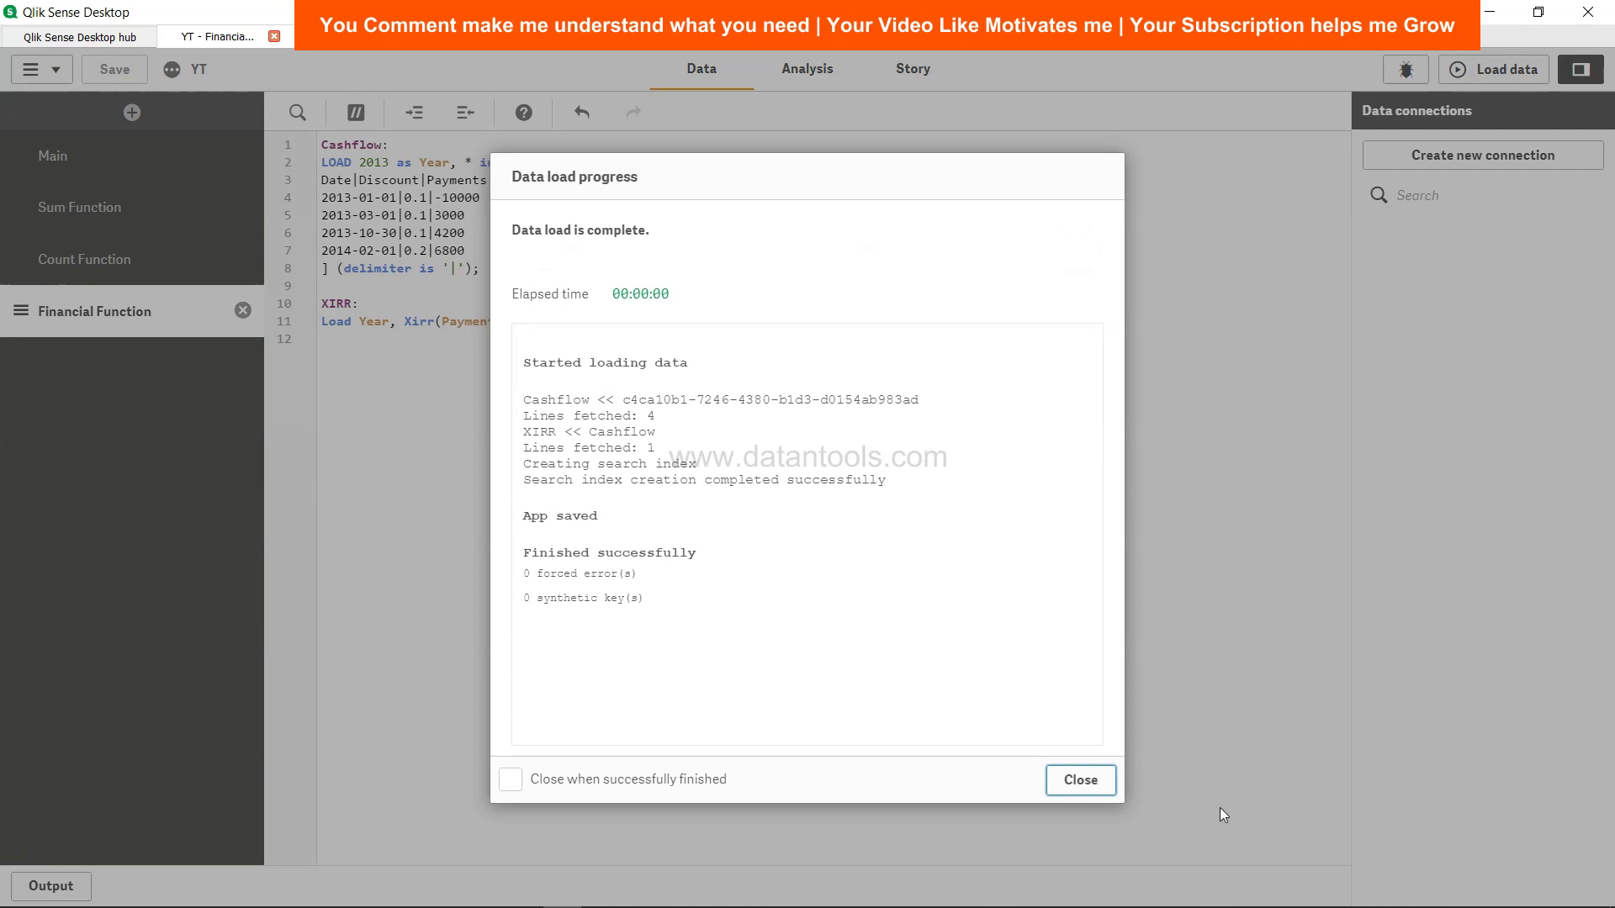
click(1081, 781)
click(803, 72)
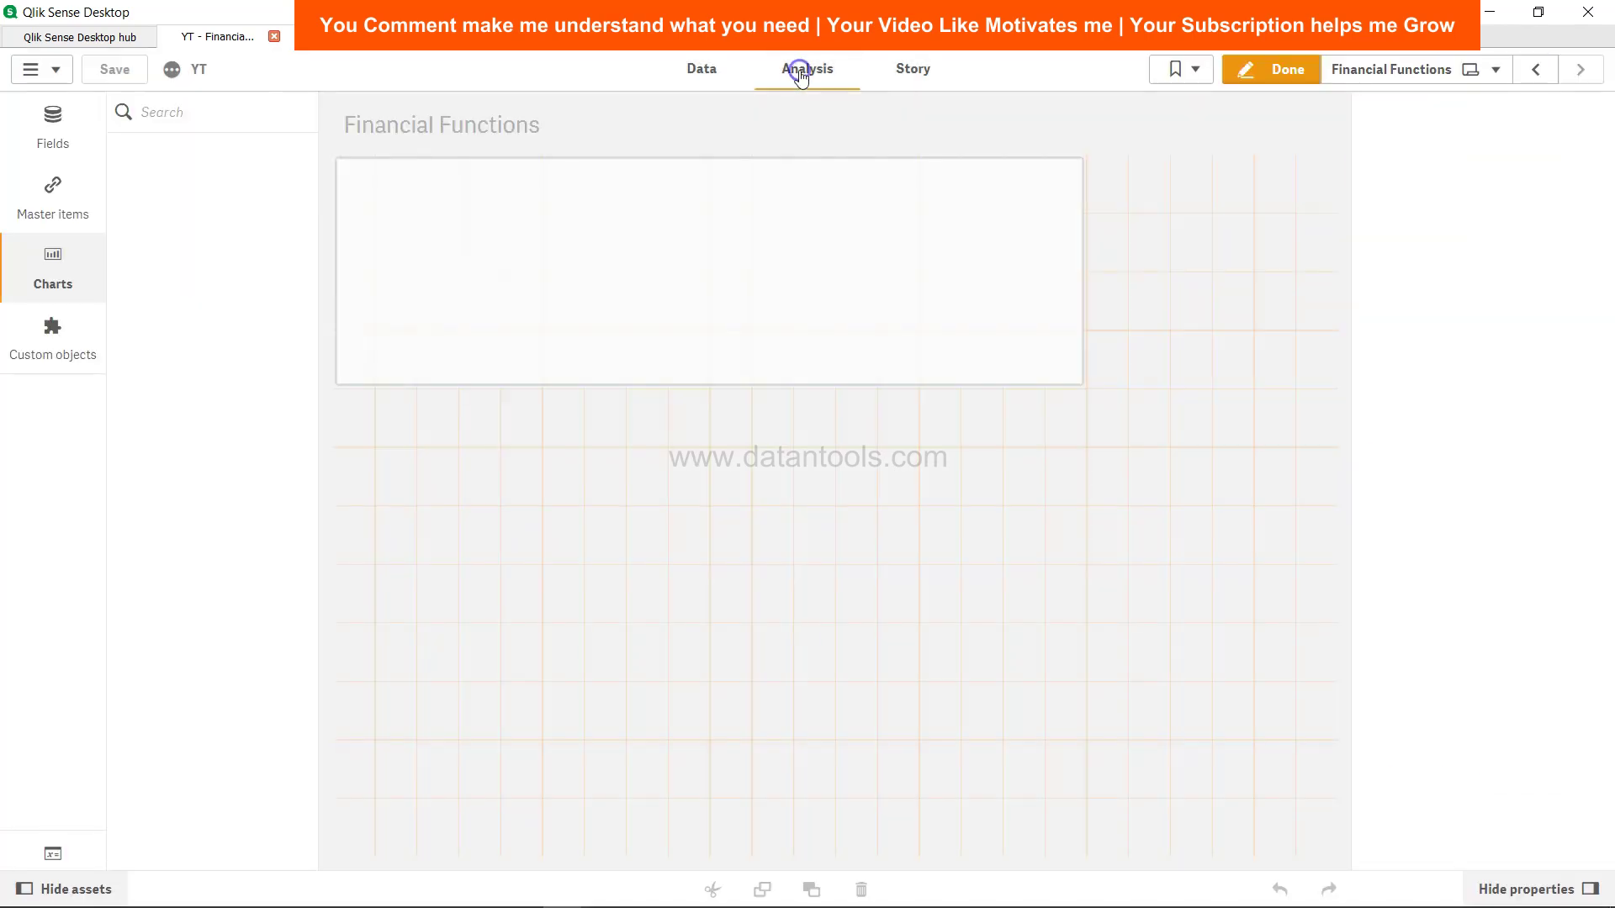
scroll(252, 770, down, 3)
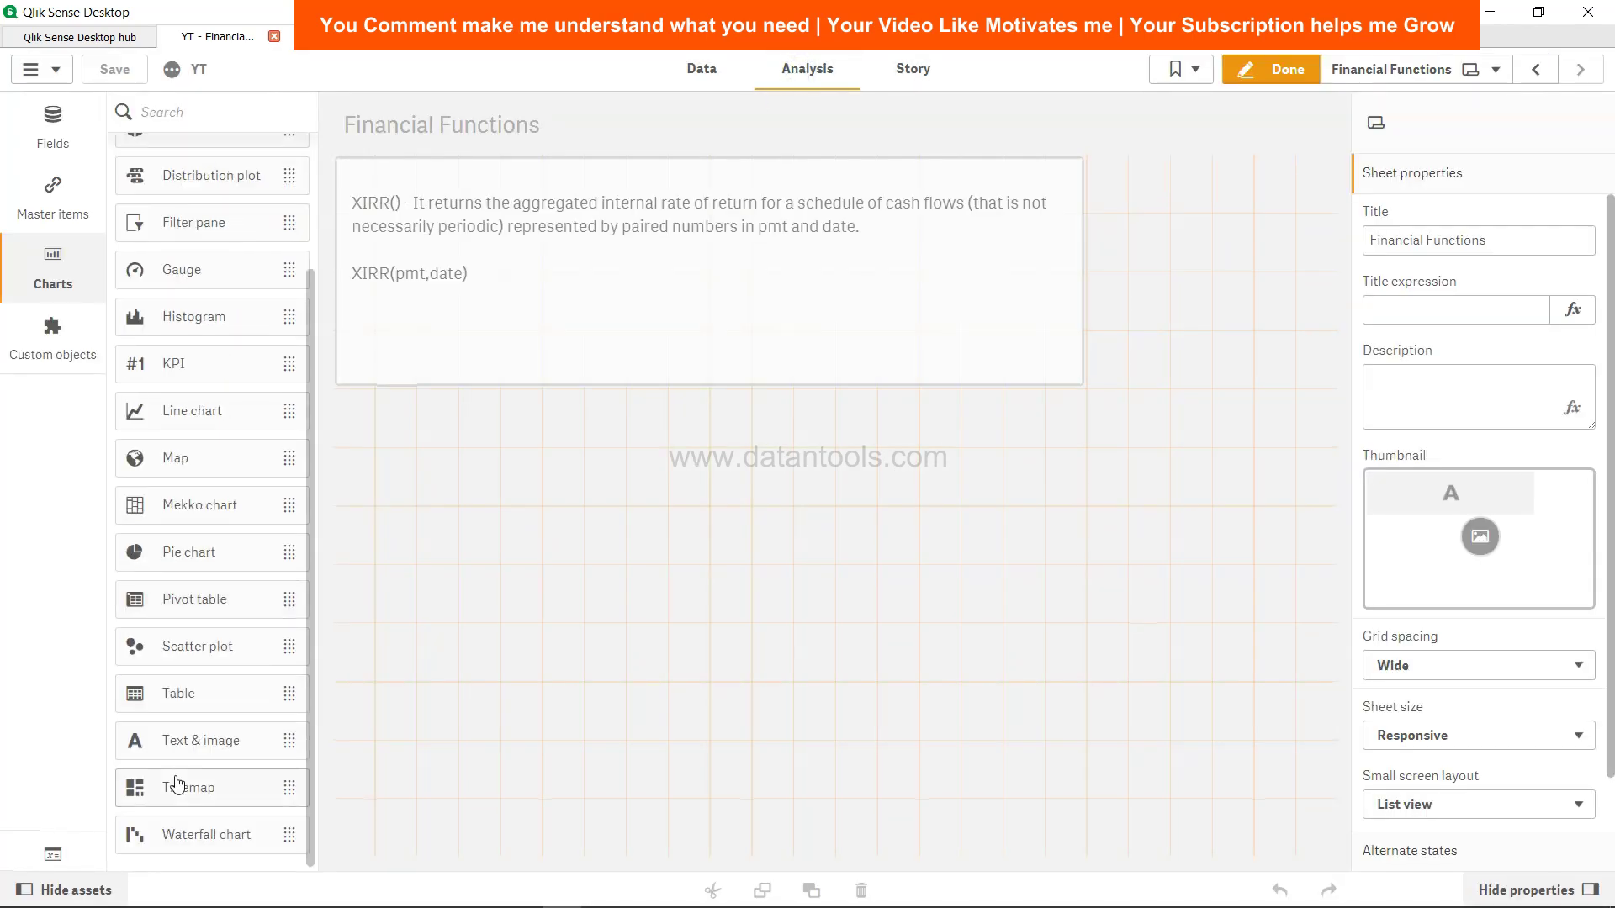
drag(194, 713, 488, 461)
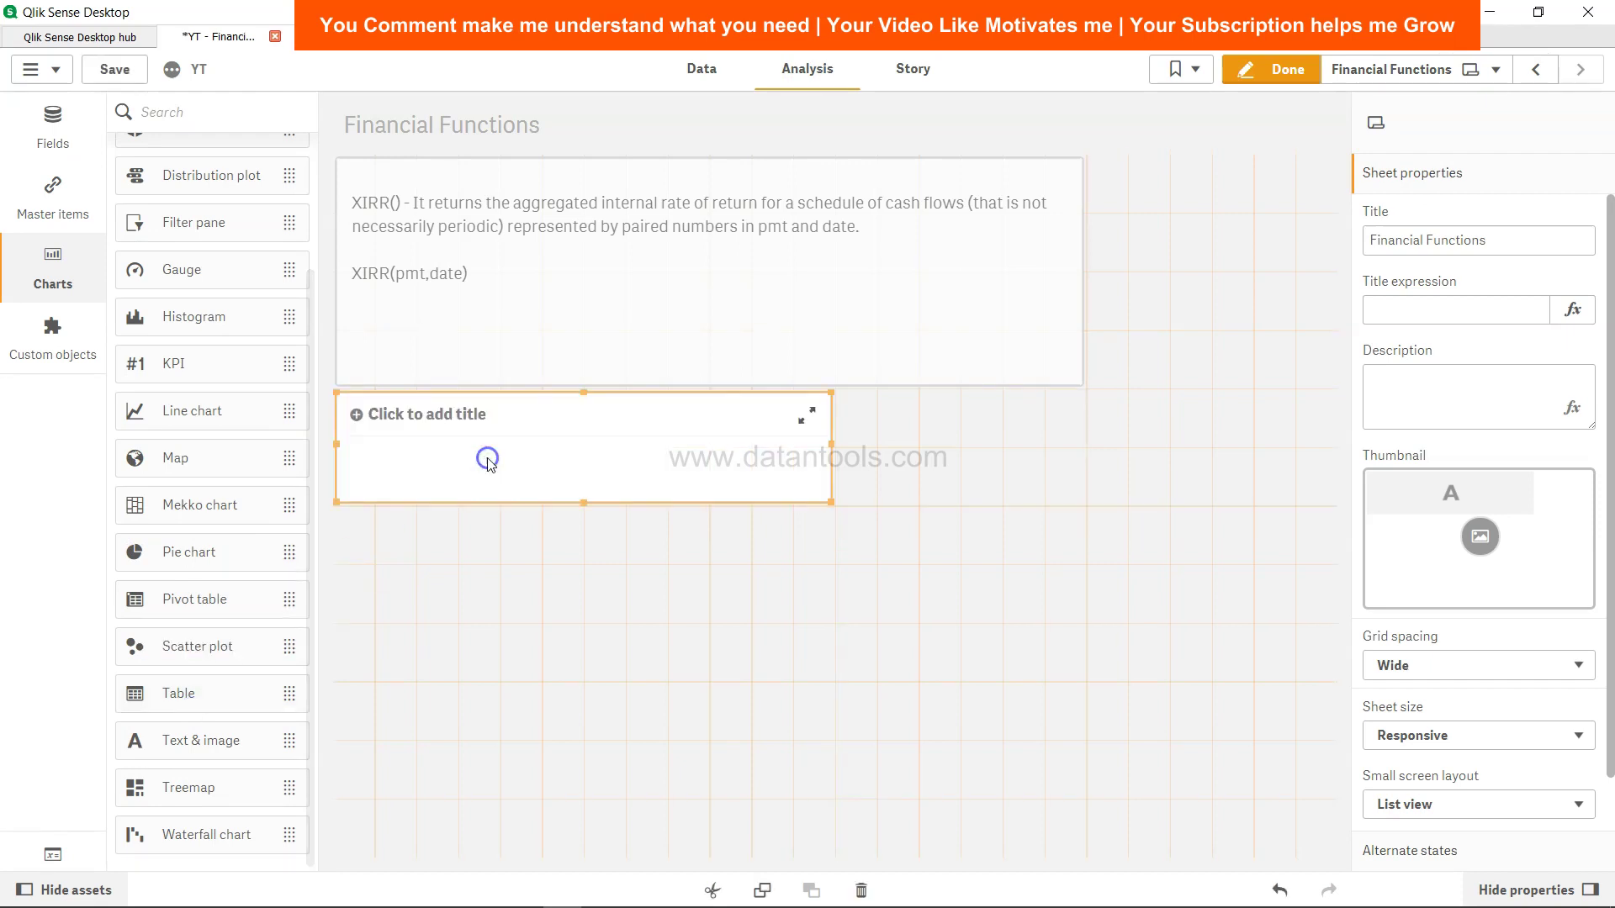
- Add Year and XIRR2013 as table dimensions and start a new measure column
click(548, 483)
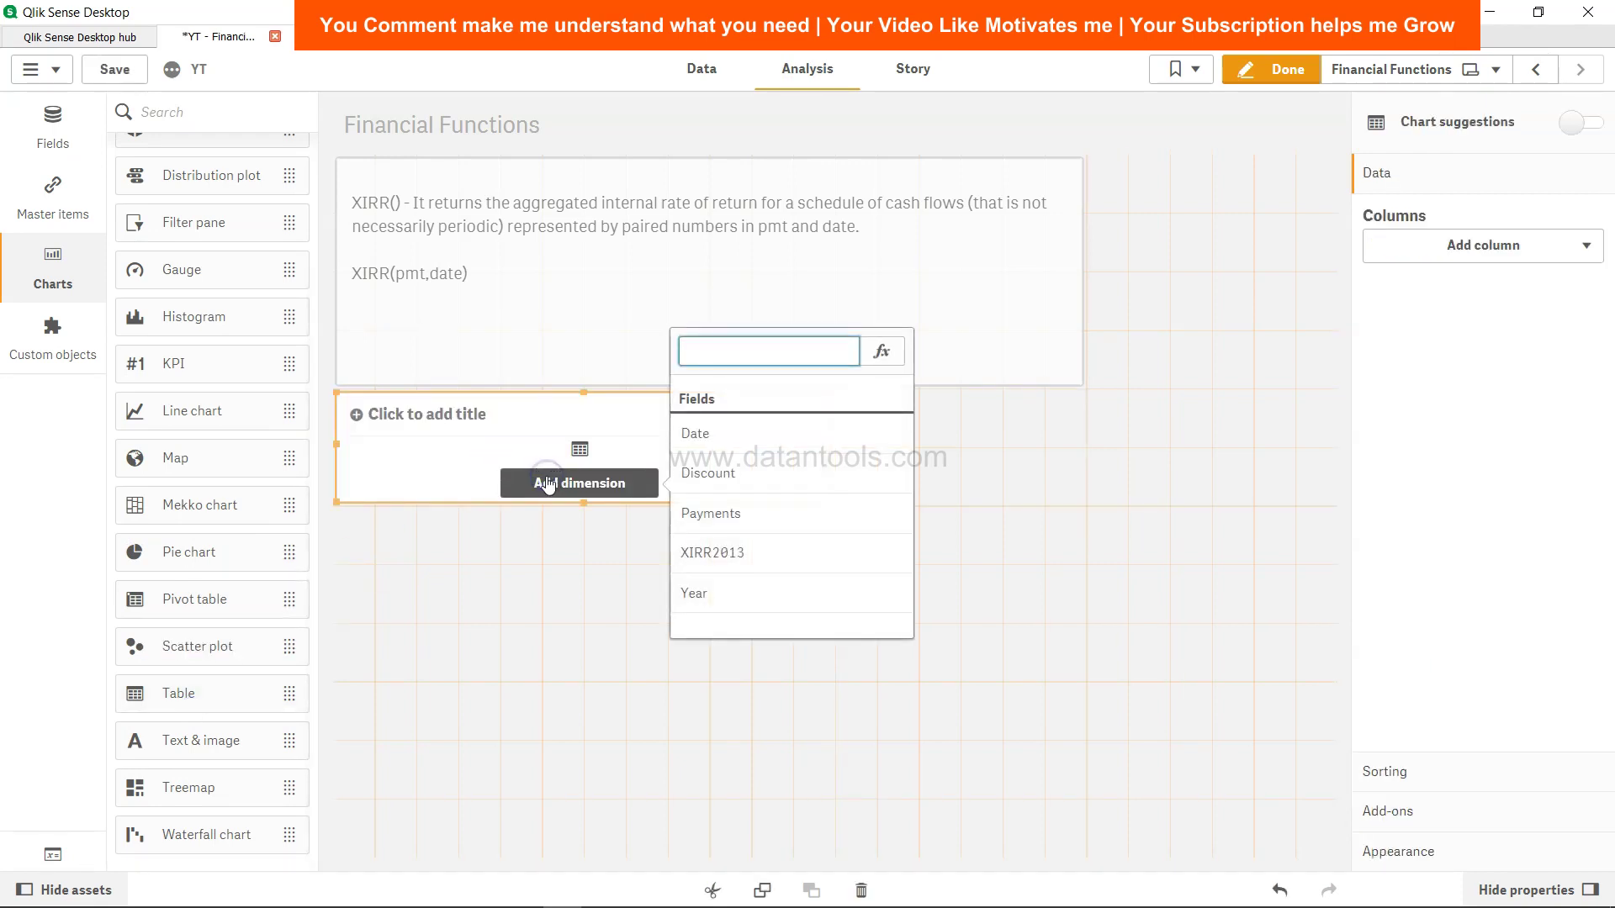
click(737, 594)
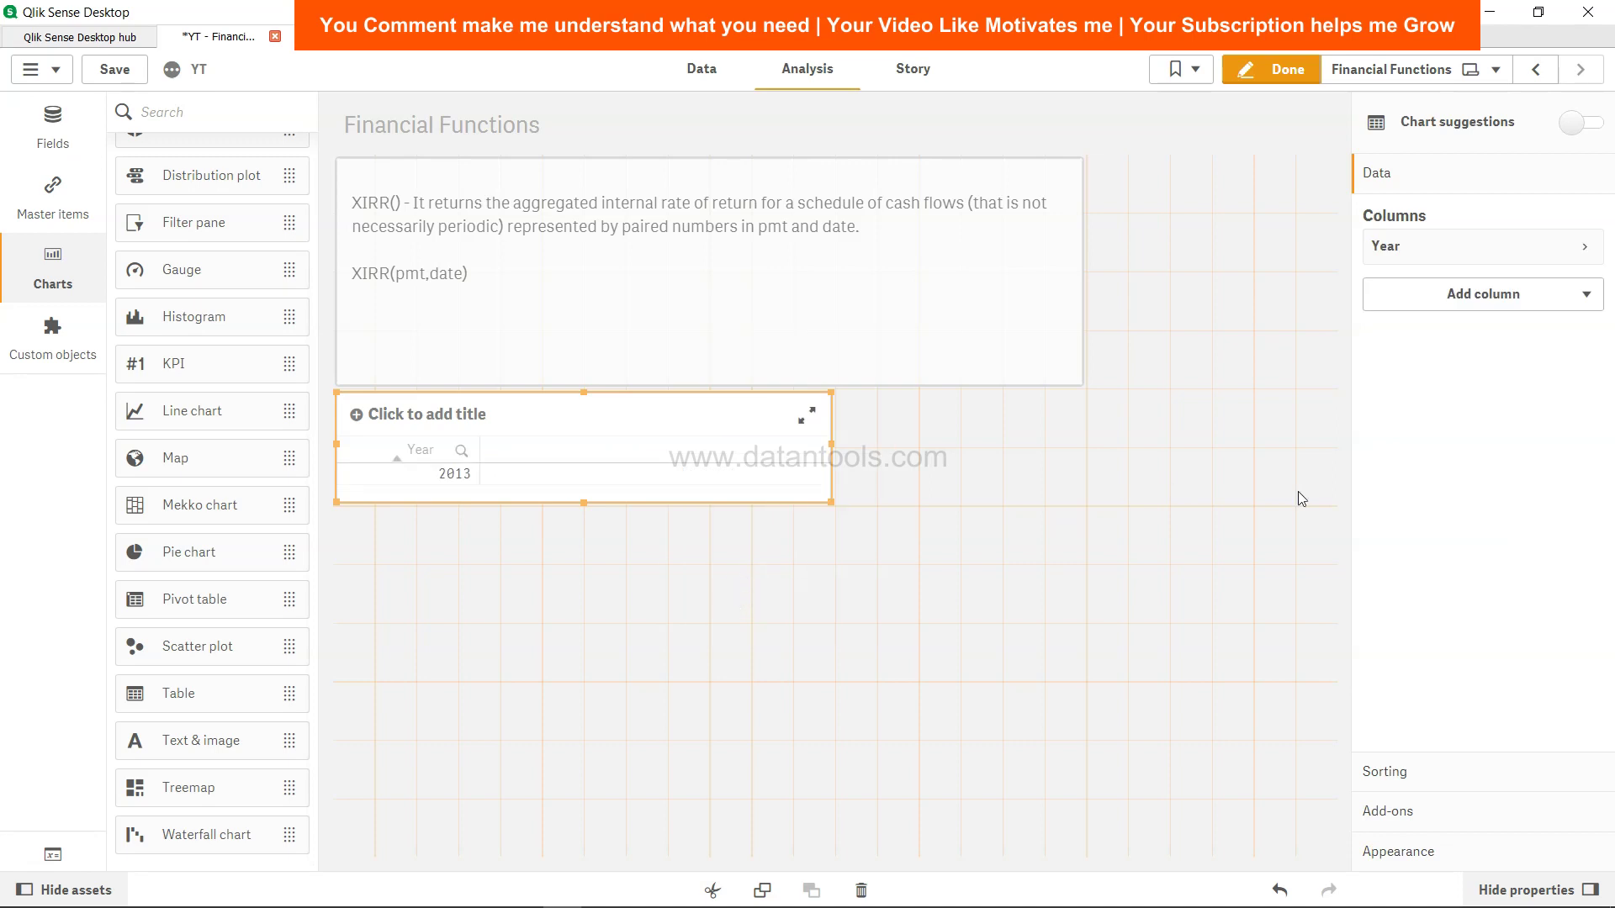
click(1515, 294)
click(1487, 343)
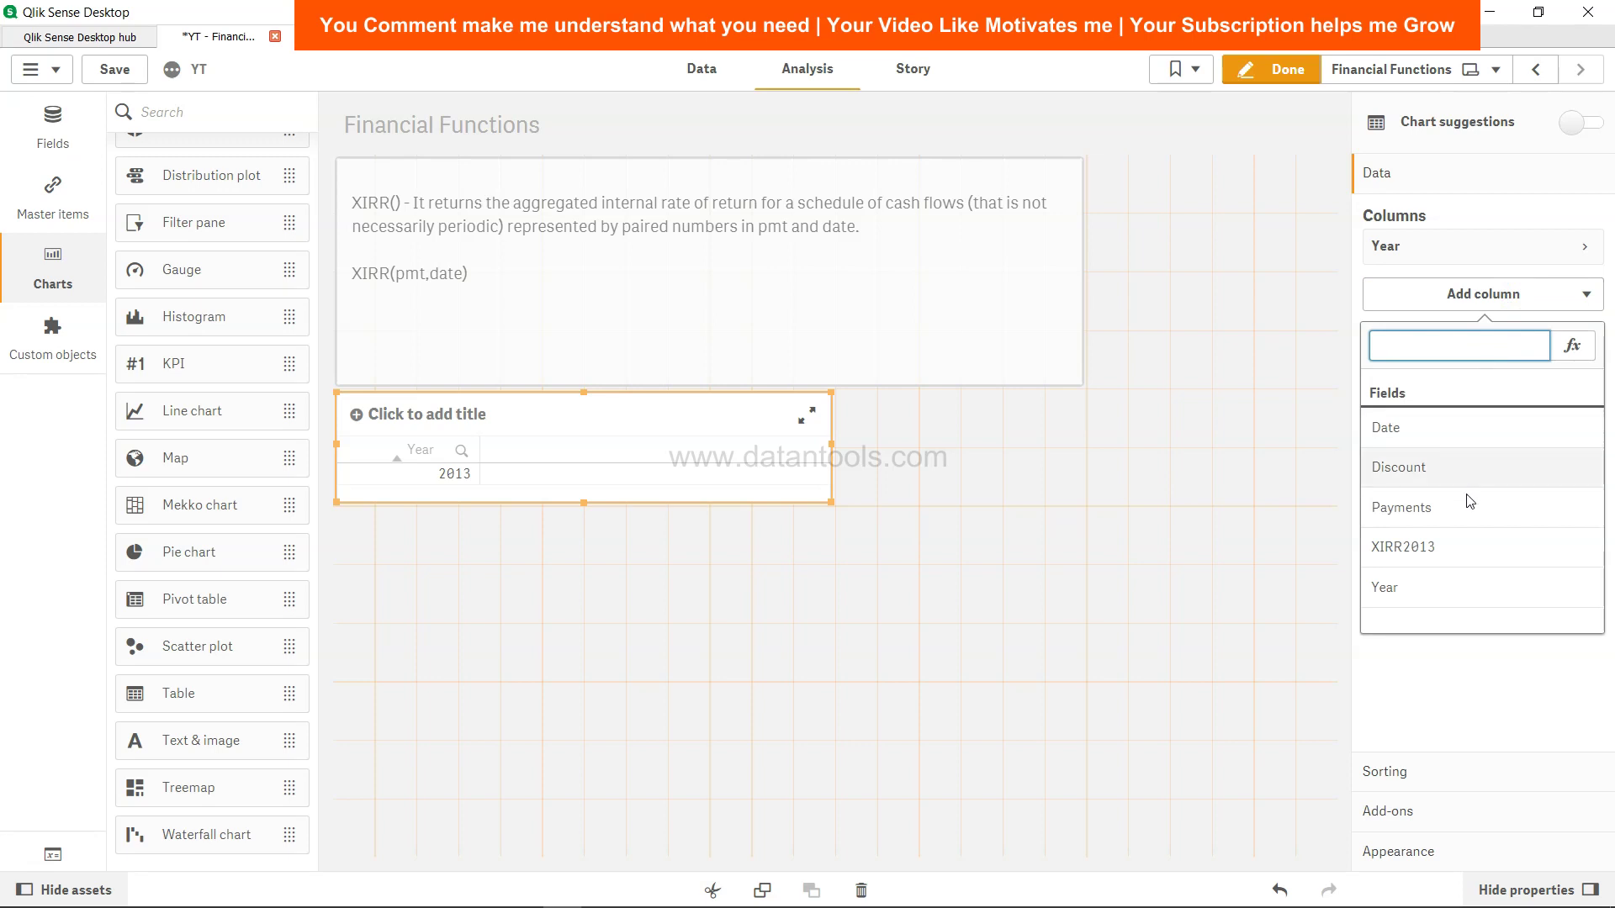
click(1460, 552)
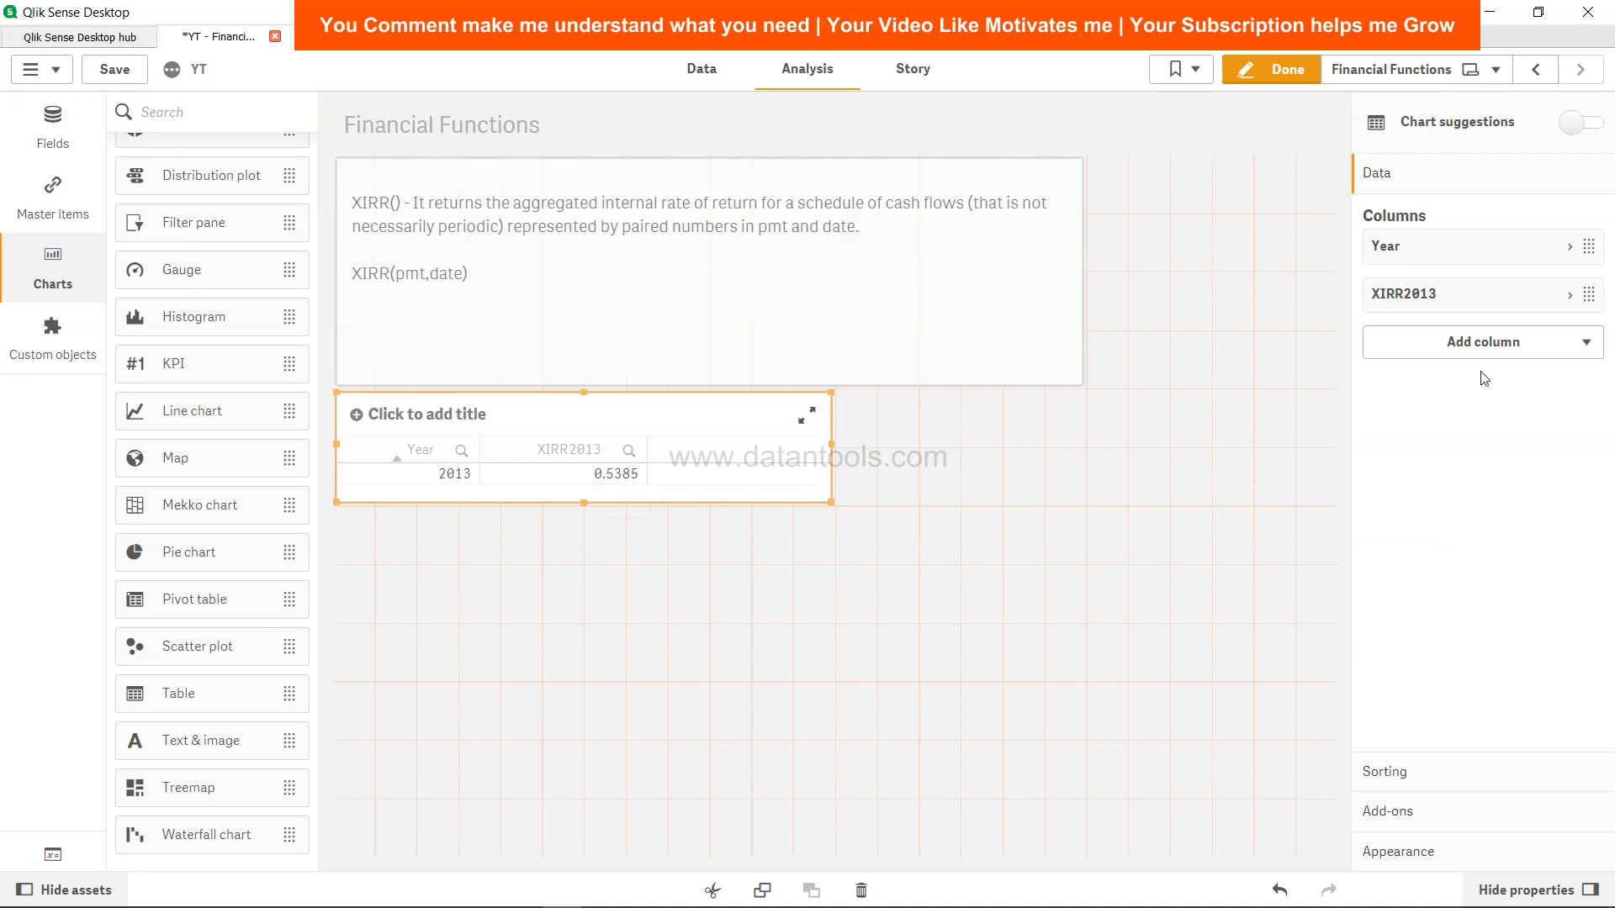
click(1491, 344)
click(1484, 433)
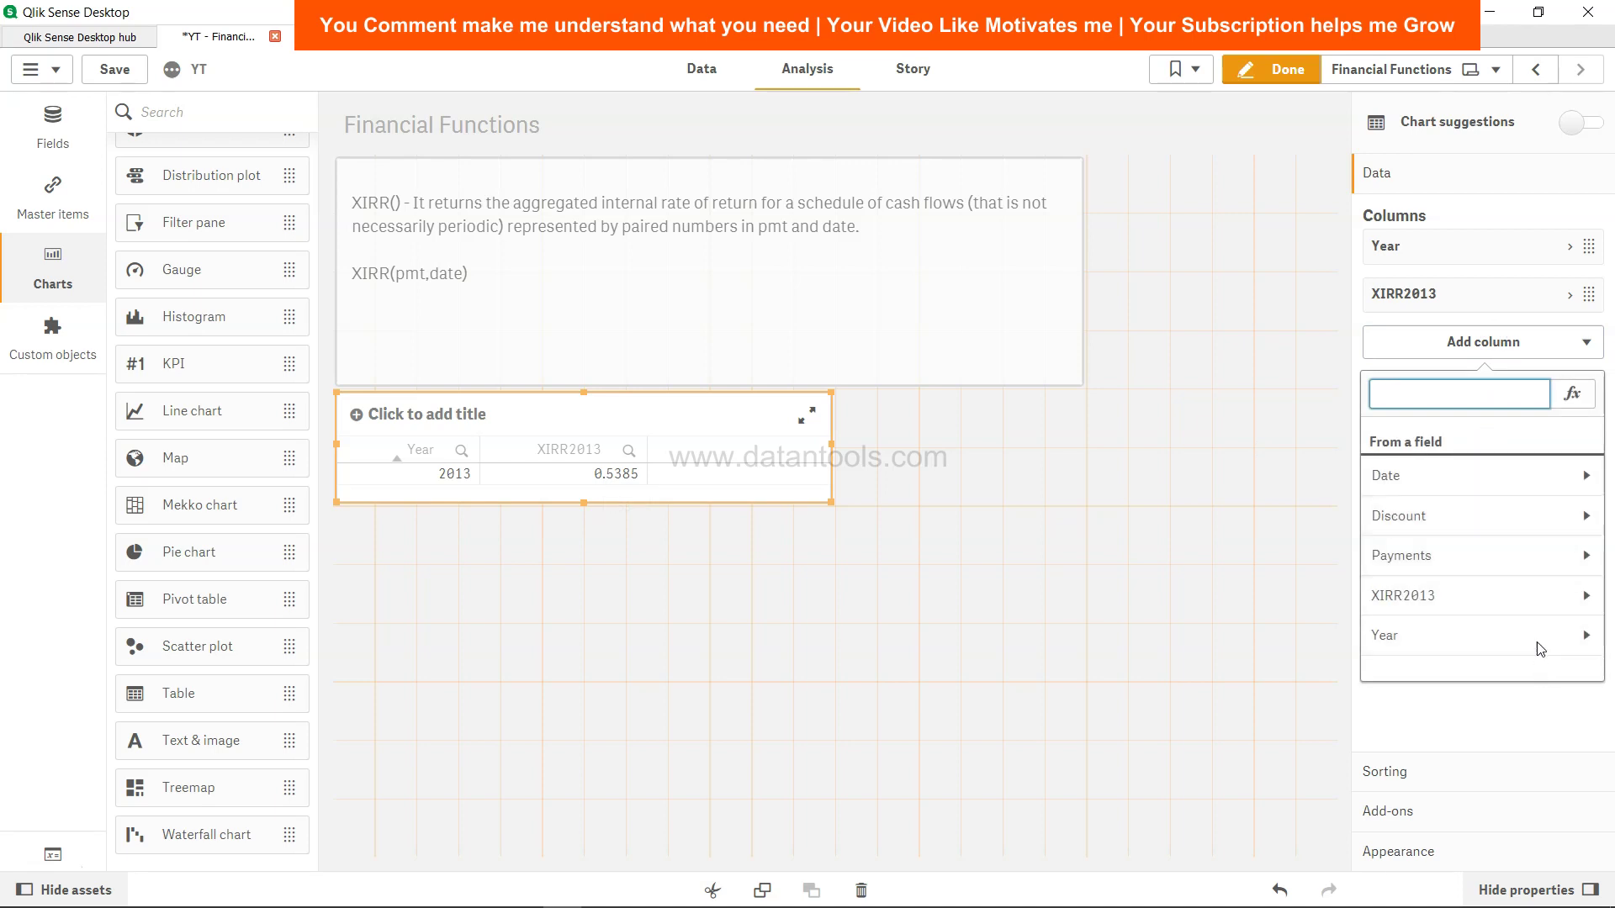
- Enter the expression XIRR(Payments,Date) as the table's third column, a measure
click(1589, 389)
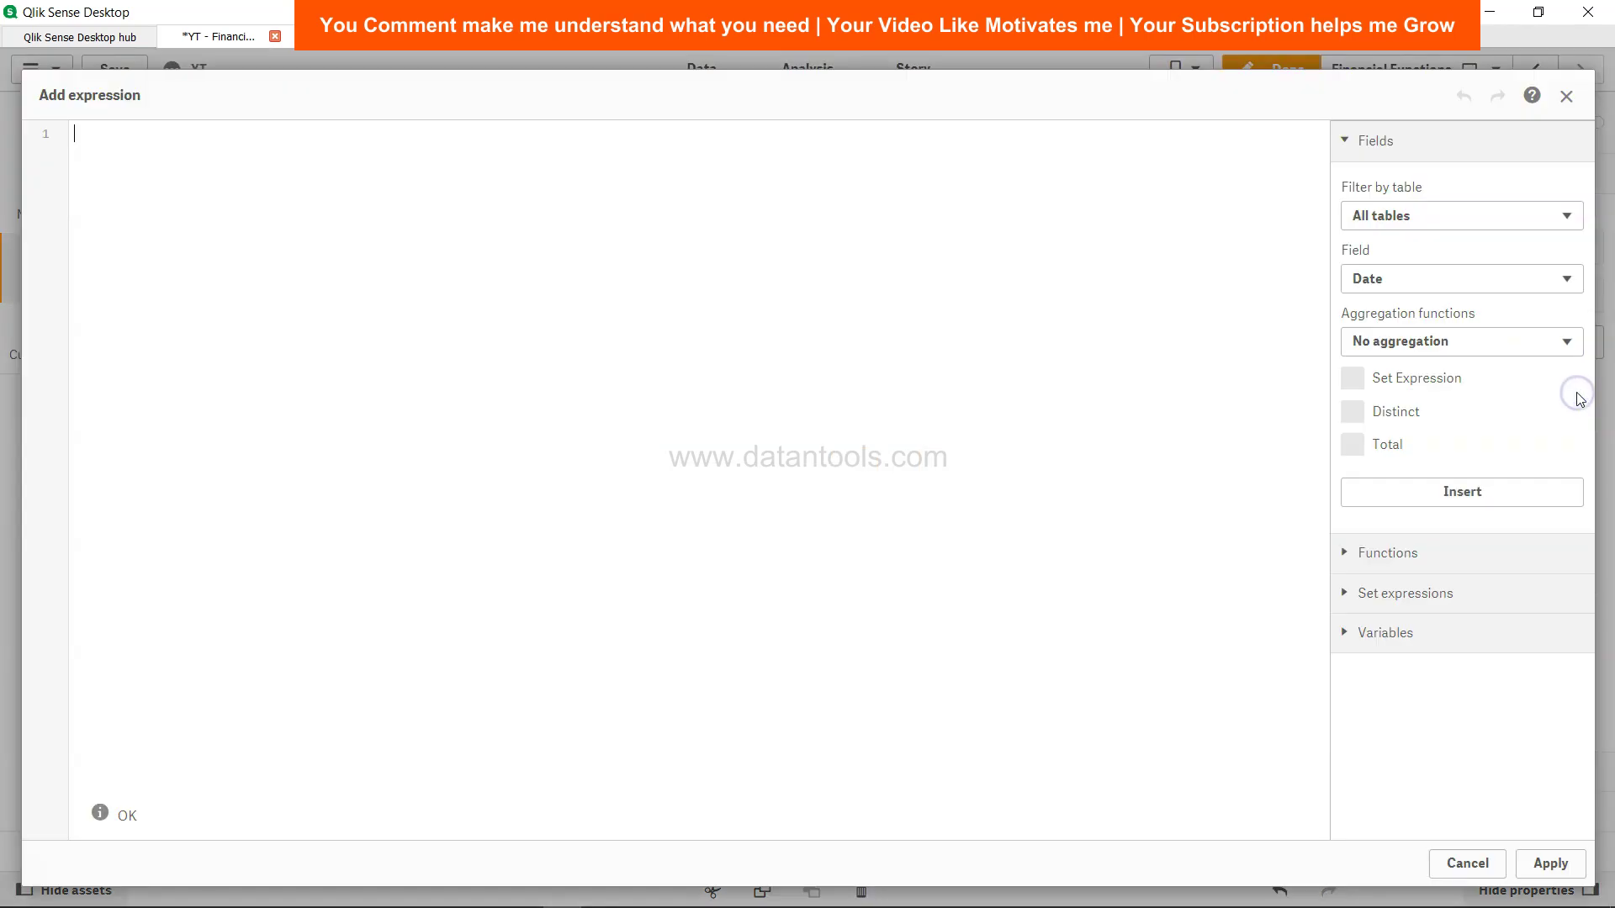
text(XIRR()
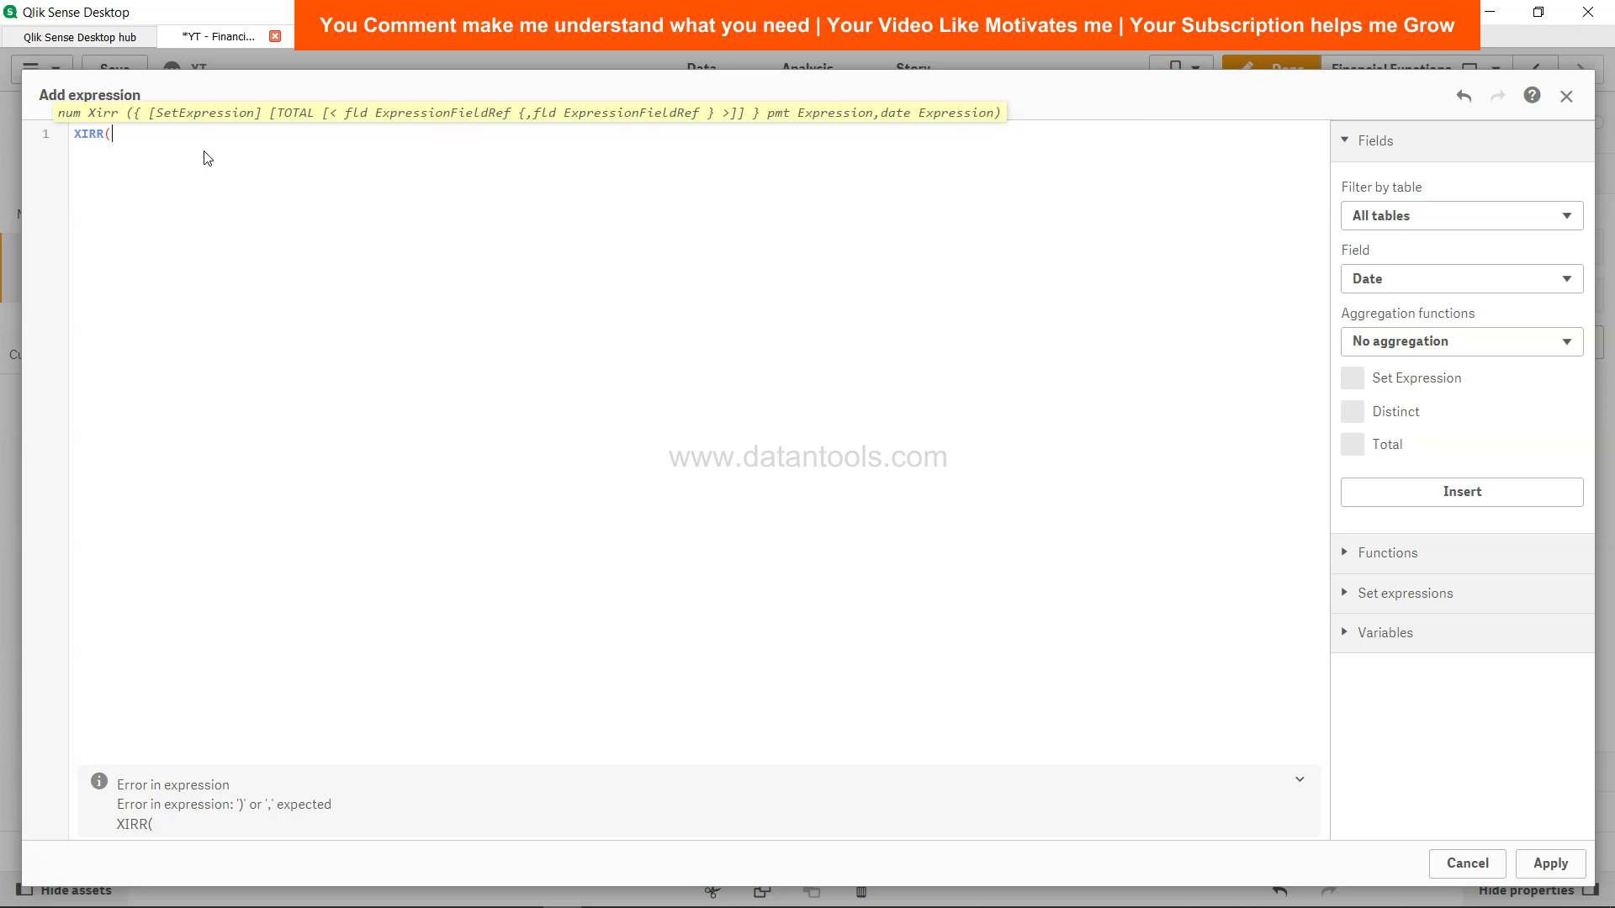
text(Payments,Date)
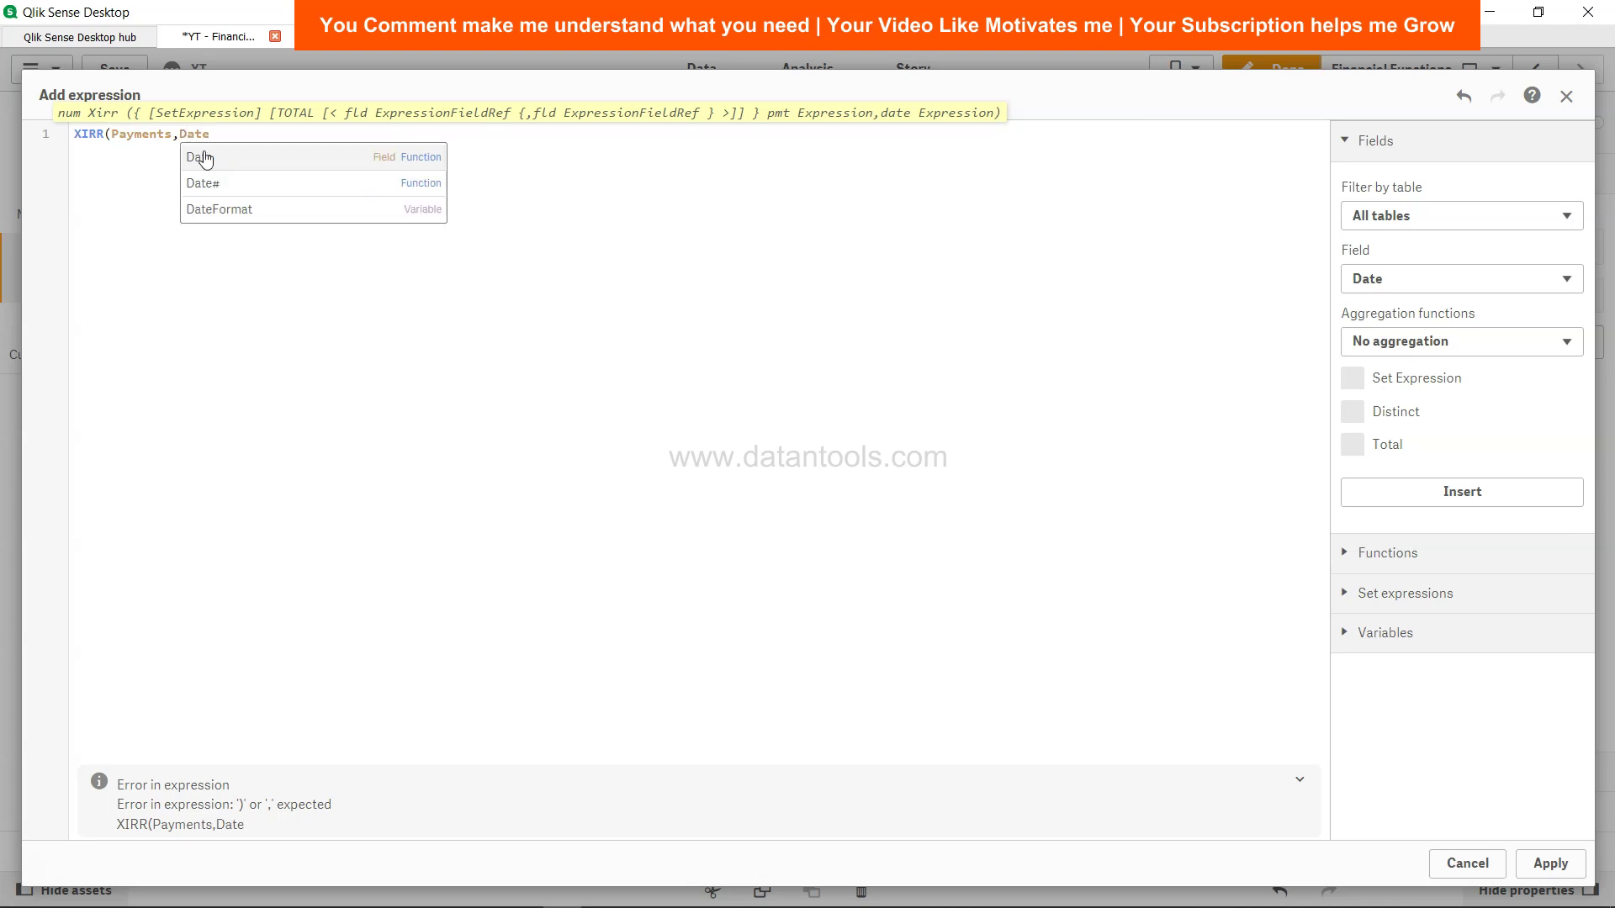
text())
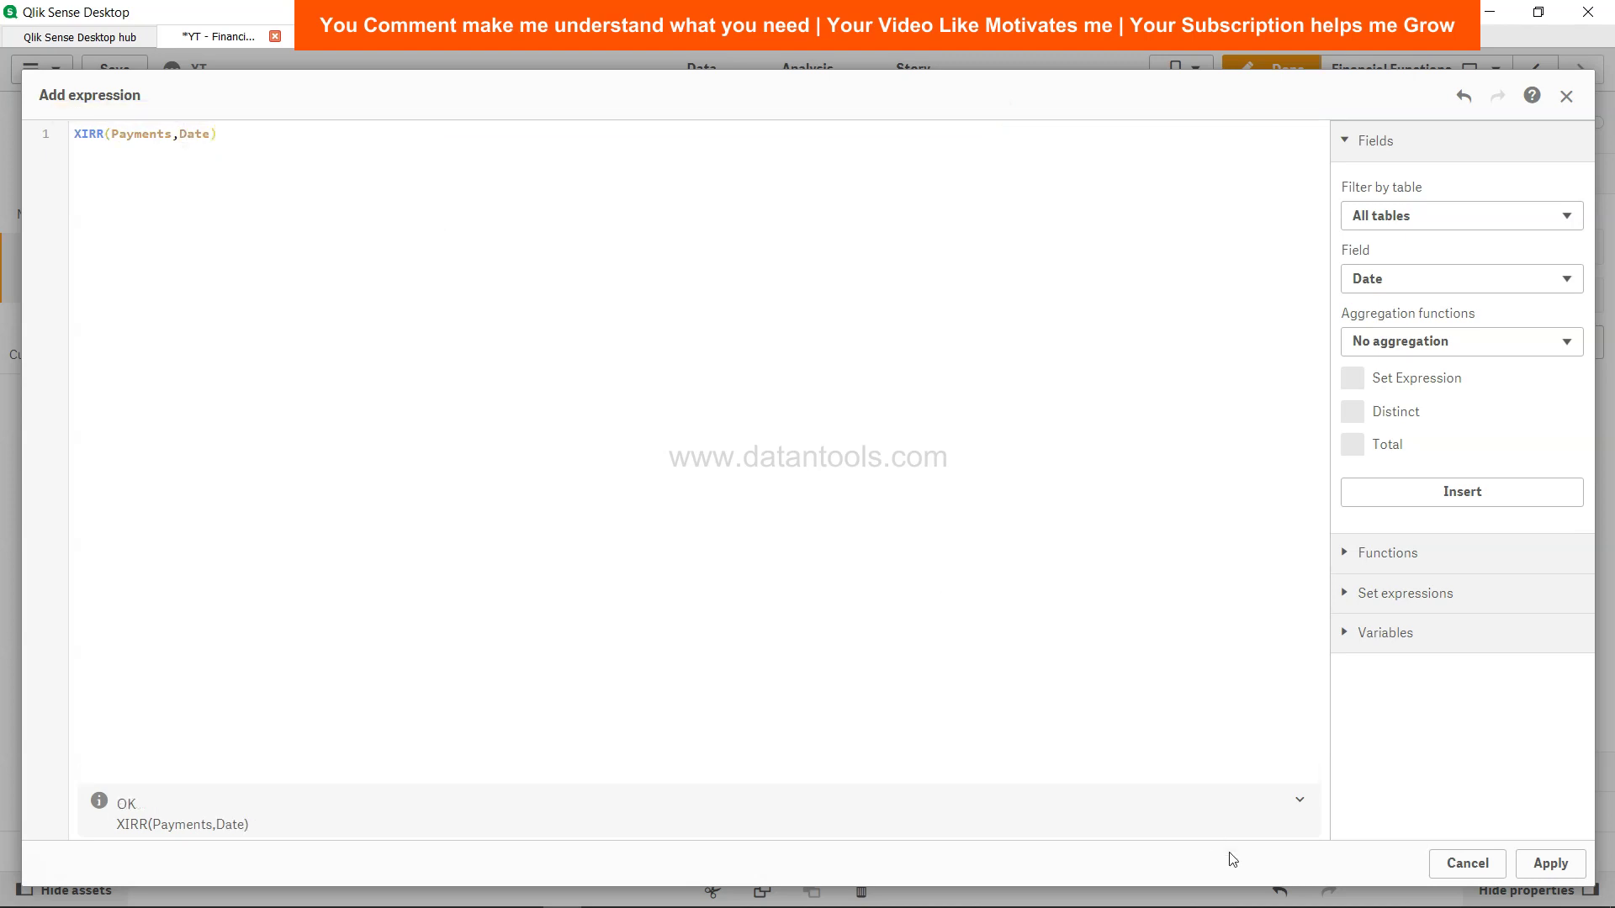
click(1531, 864)
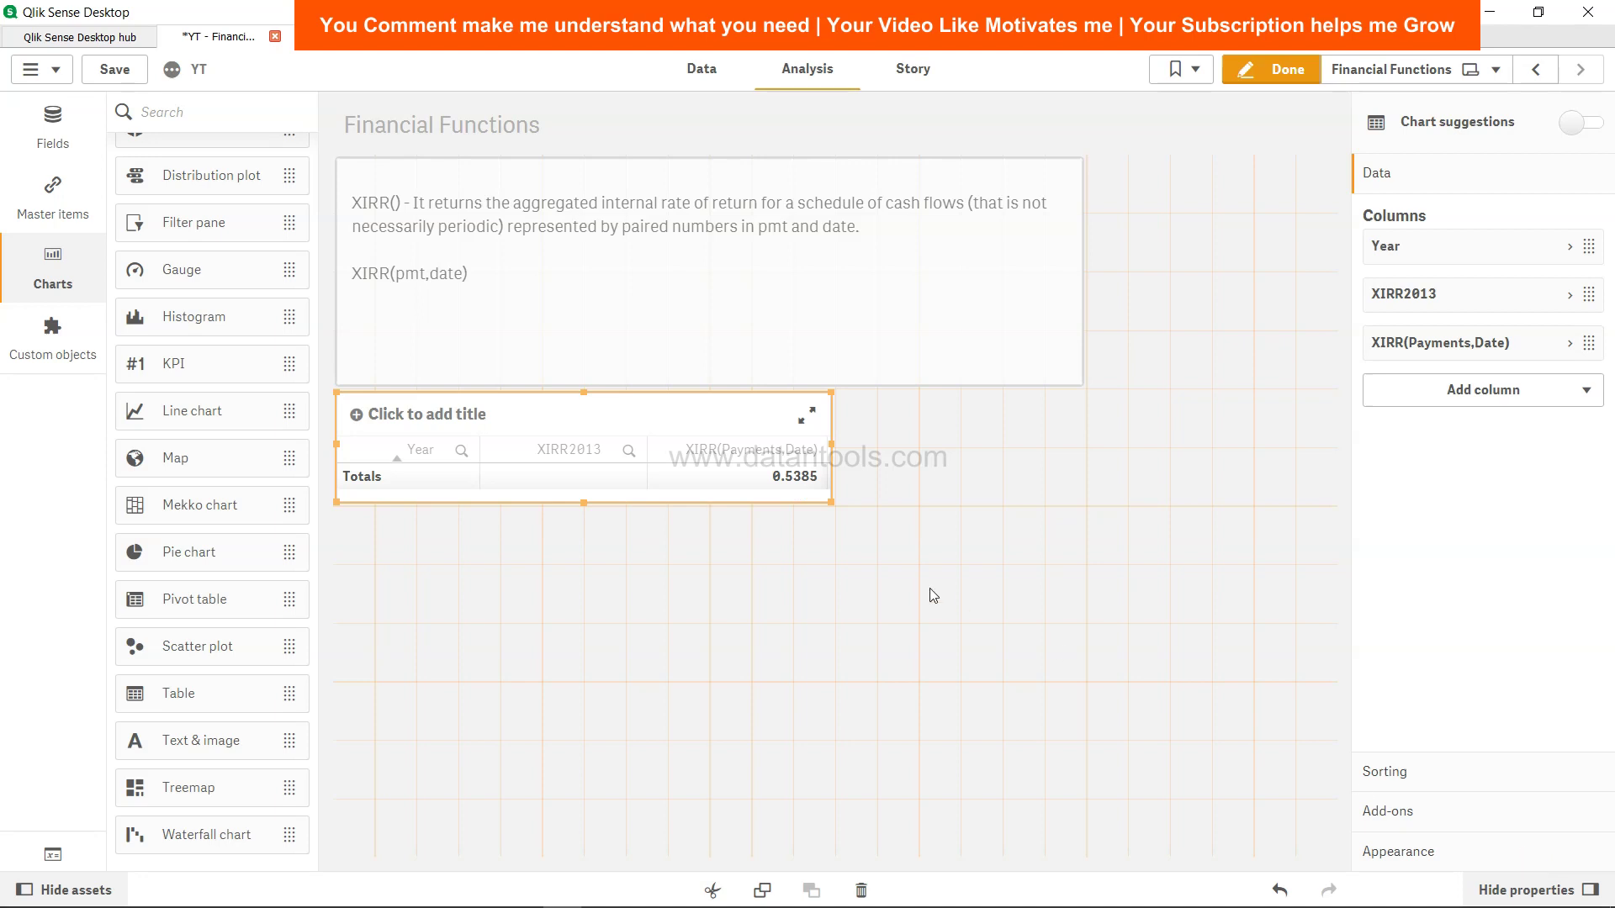
- Enlarge the table so the 2013 row shows 0.5385 in both XIRR columns
drag(832, 499, 841, 546)
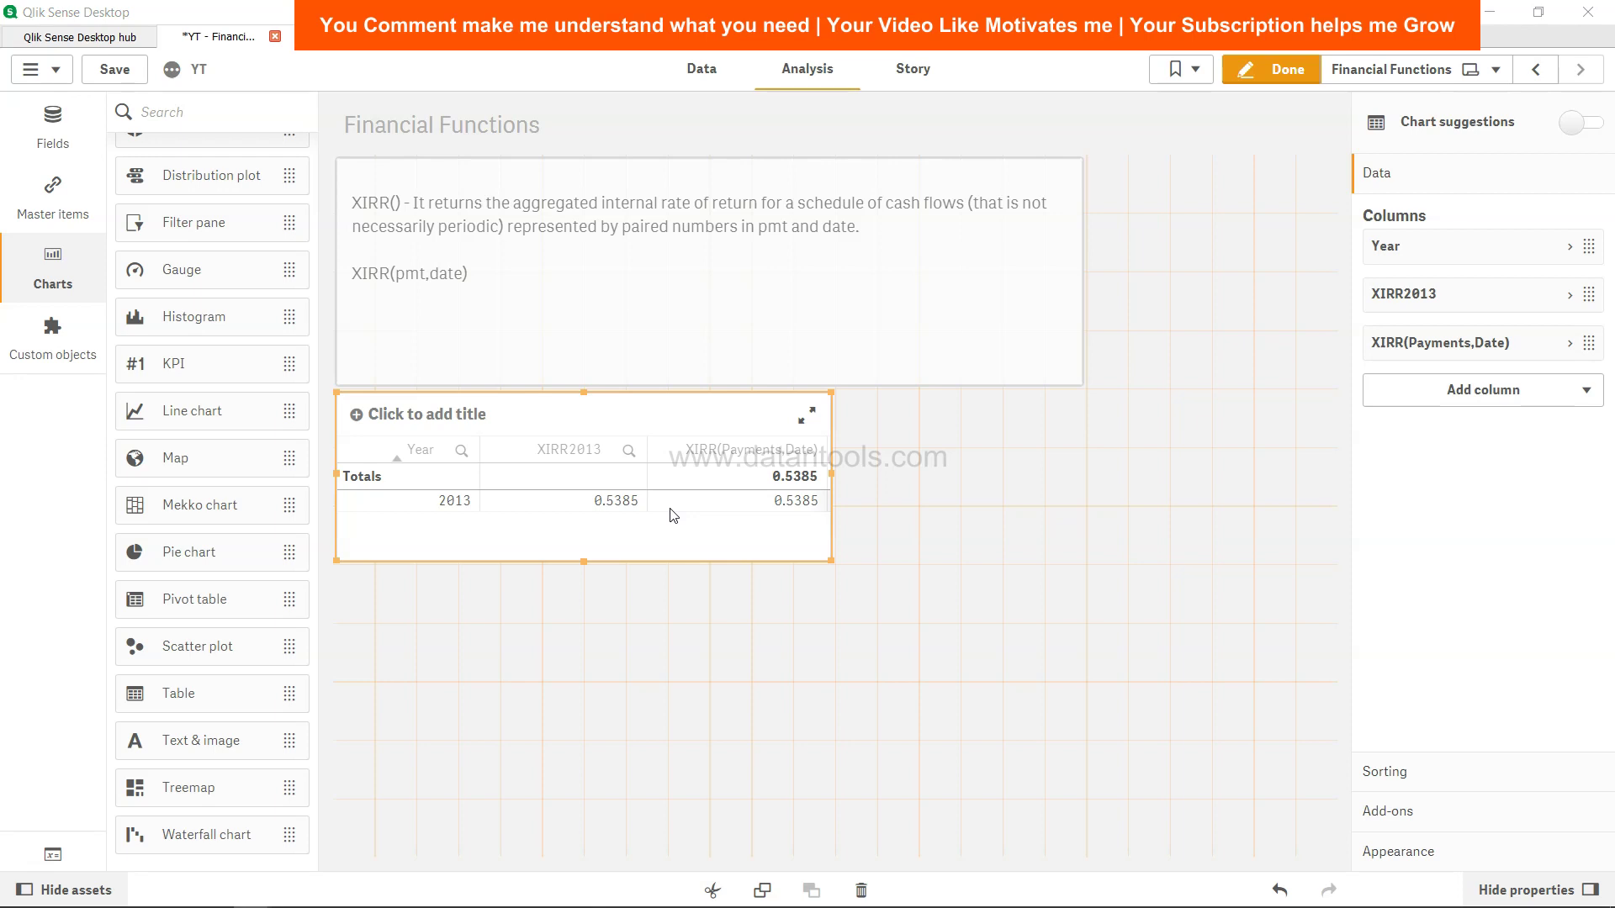
- Return to the Data load editor's Financial Function section with the Xirr load
click(705, 71)
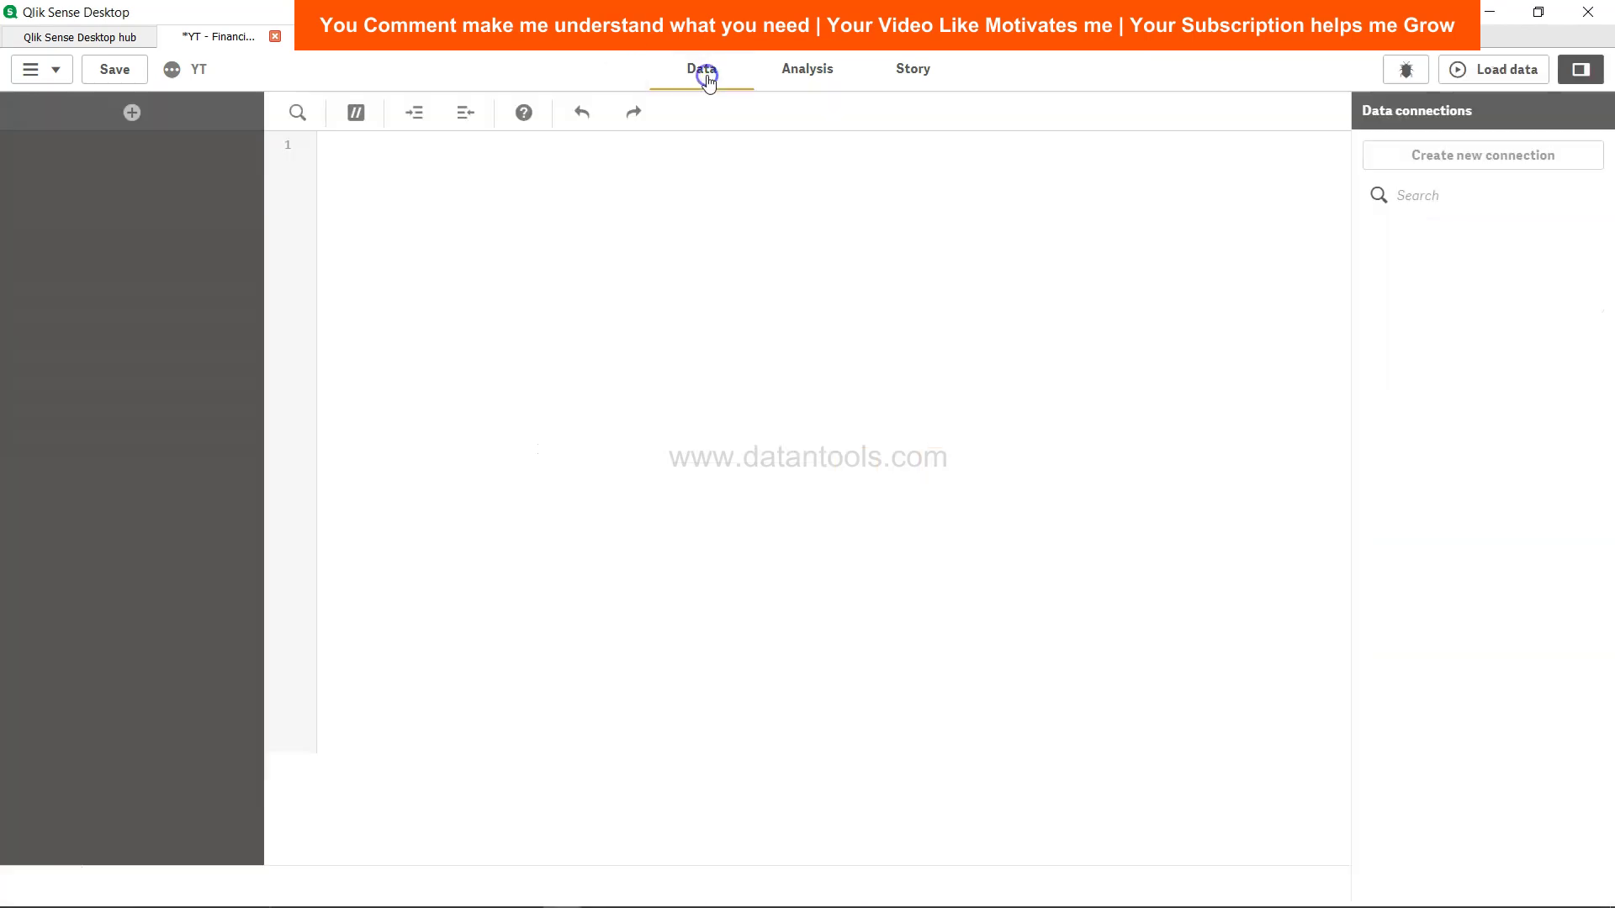